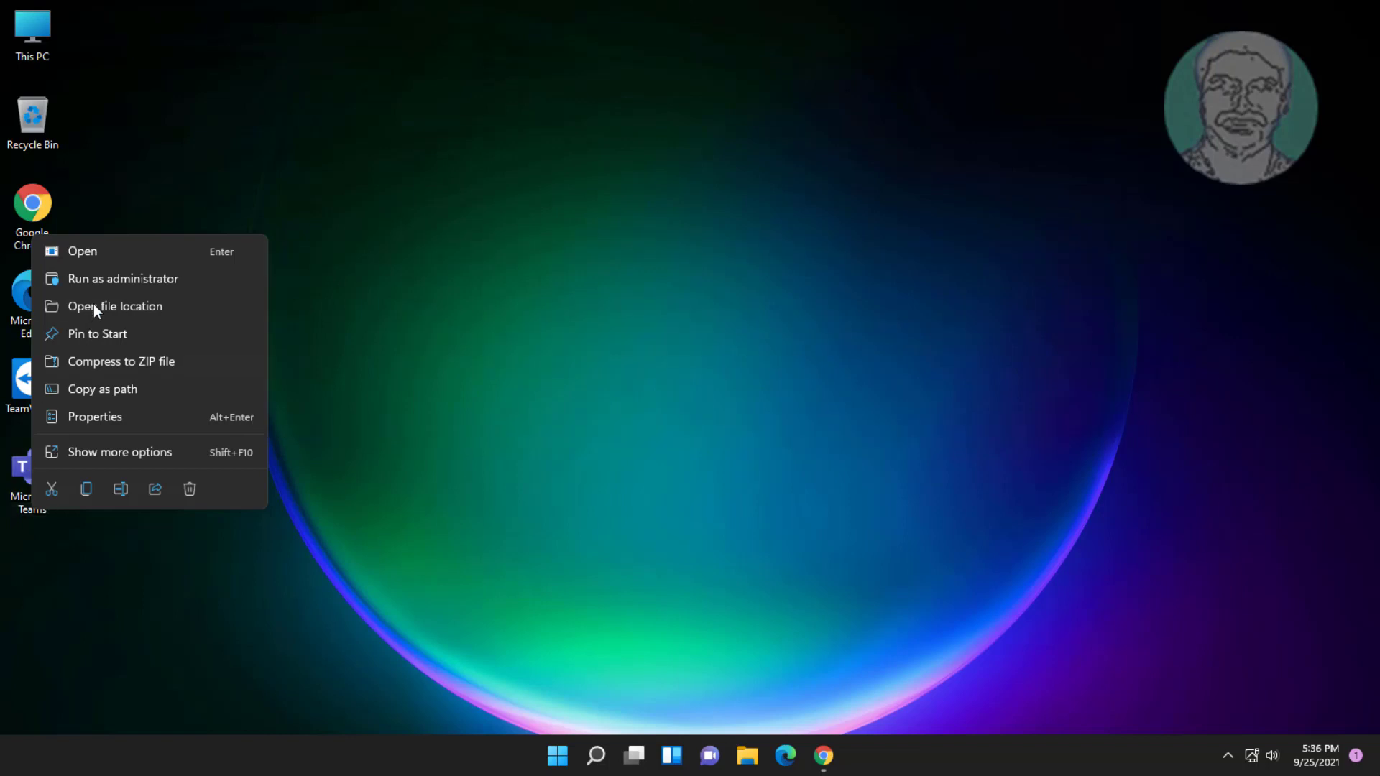
Step: Open the Microsoft Teams shortcut's file location and start compatibility troubleshooting for the Update application
click(94, 303)
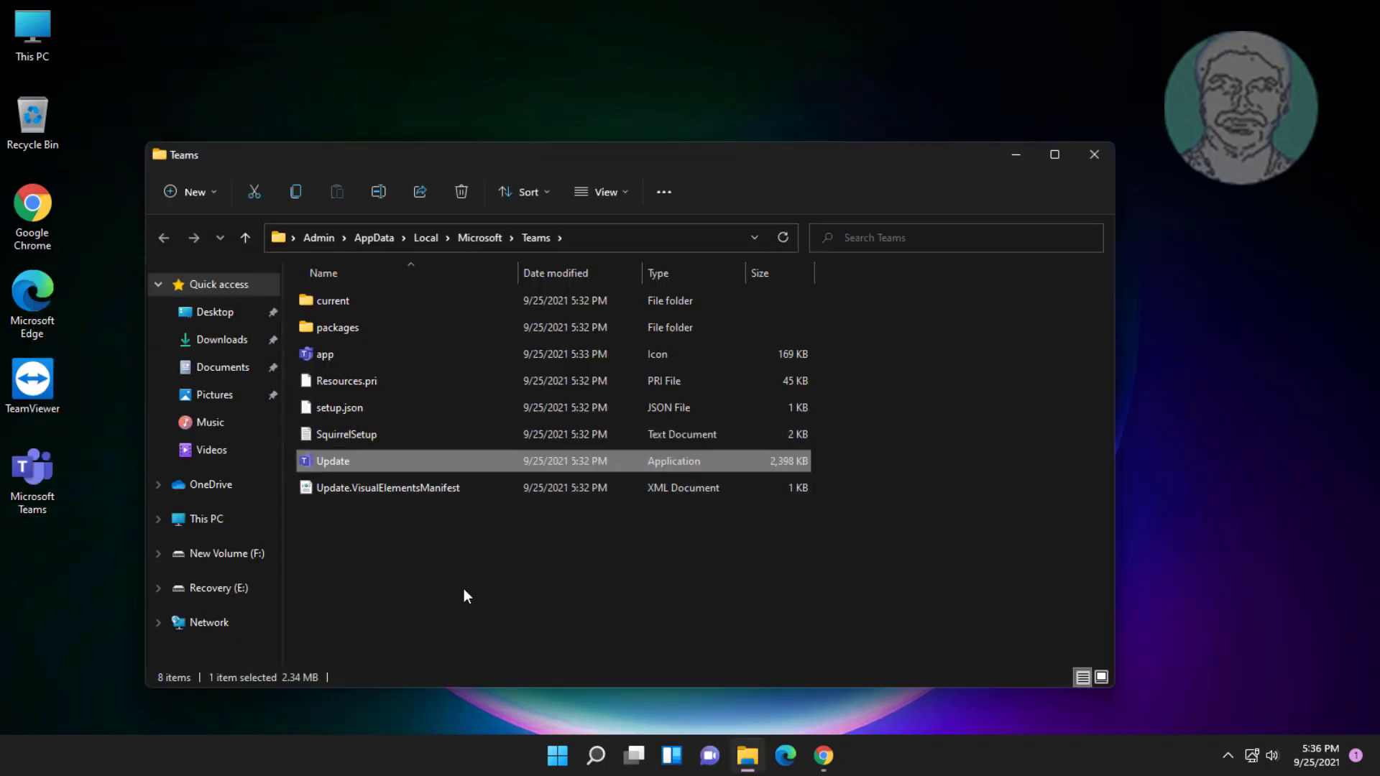
right_click(368, 461)
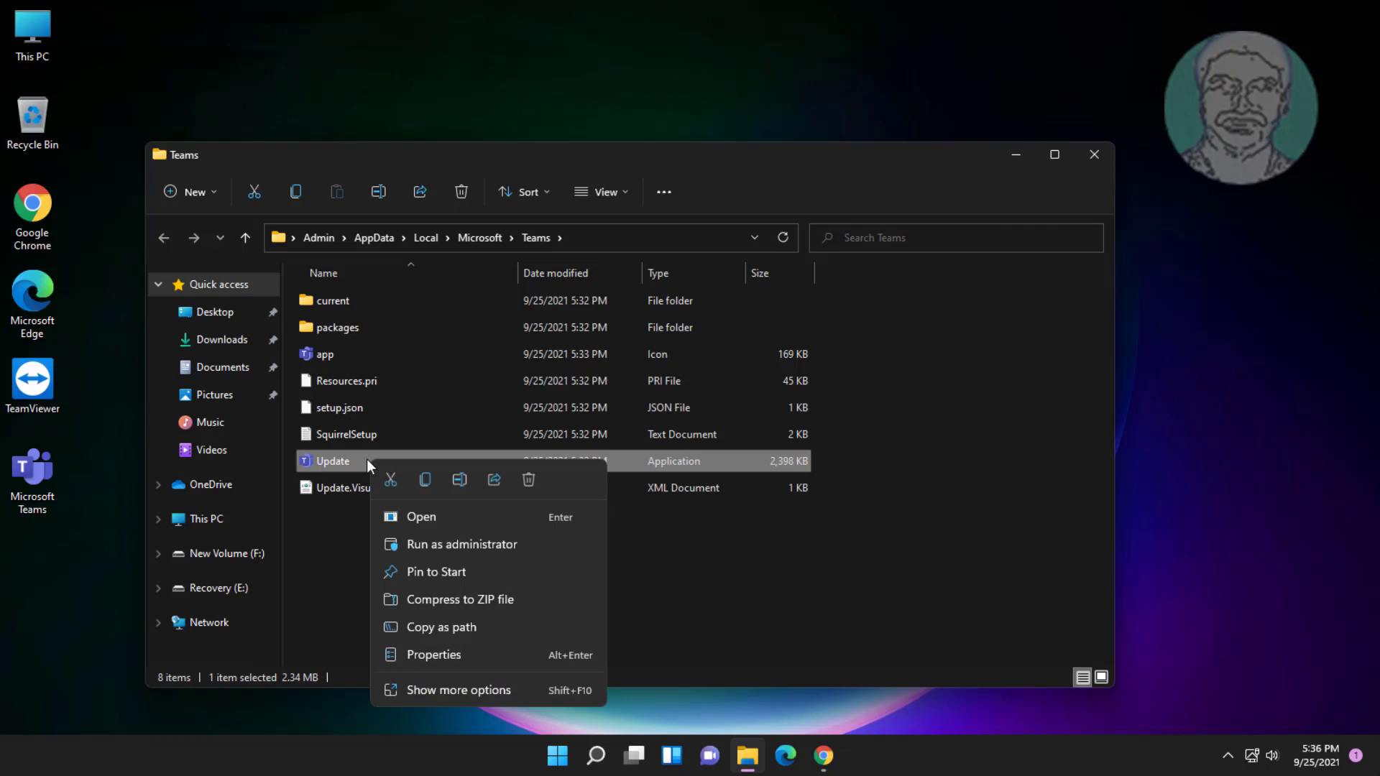
click(448, 690)
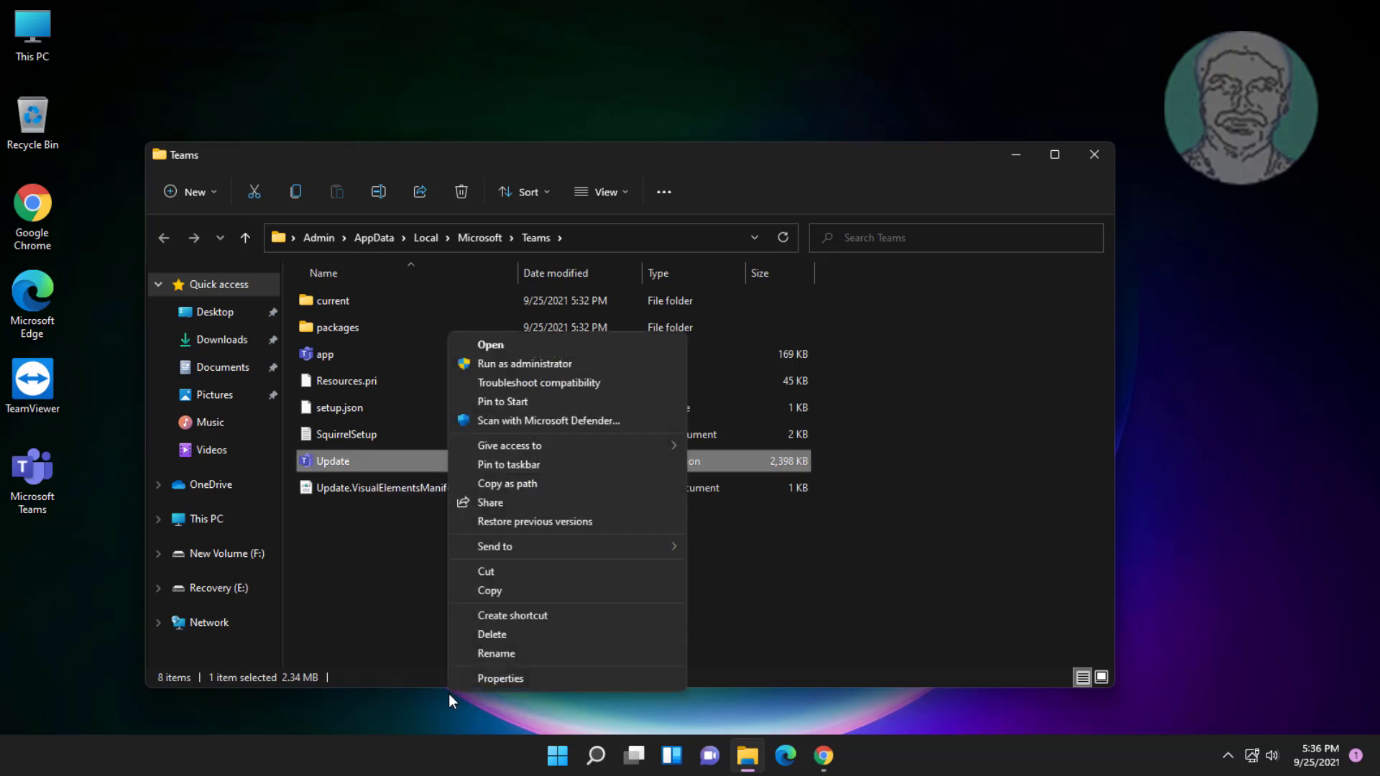
click(516, 385)
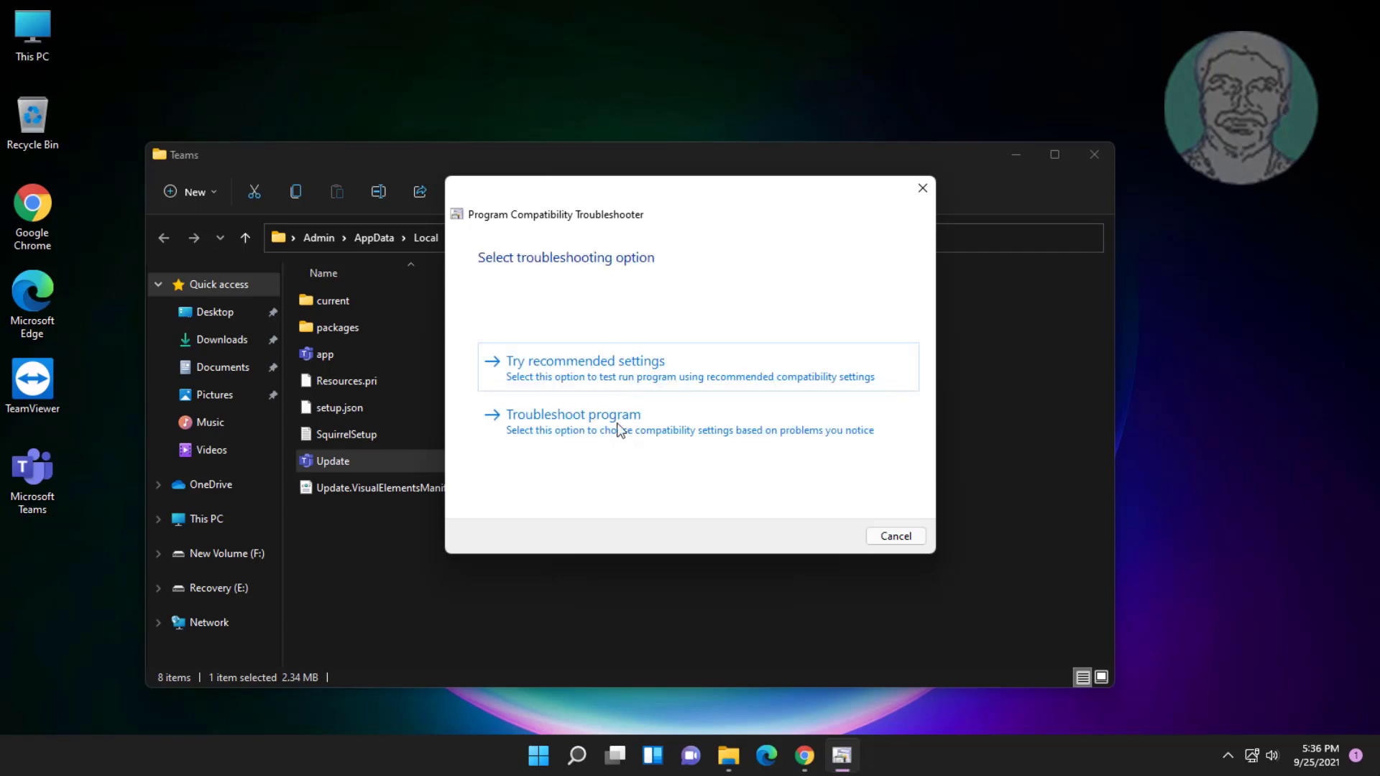
Step: Test Update with the recommended compatibility settings, save them for the program, and close the troubleshooter and folder
click(625, 388)
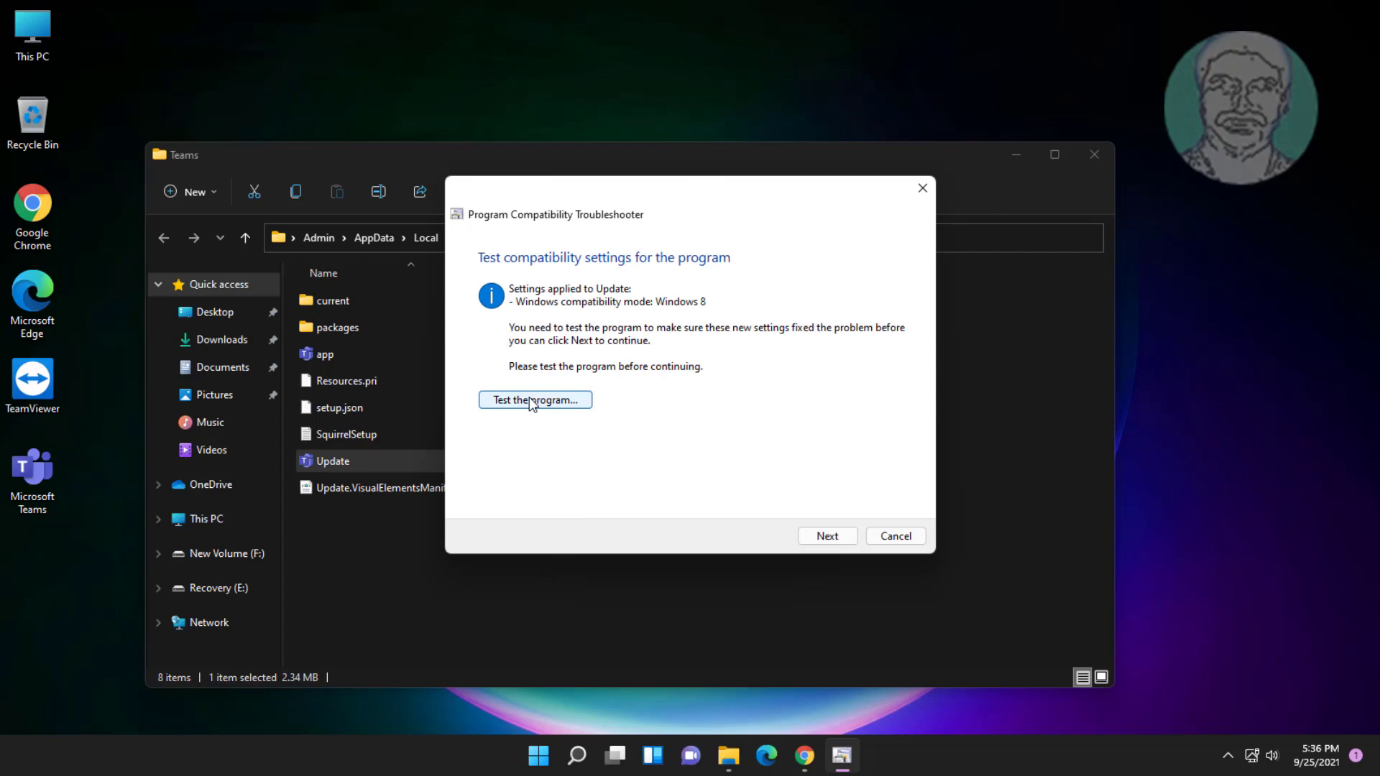
click(532, 400)
click(825, 539)
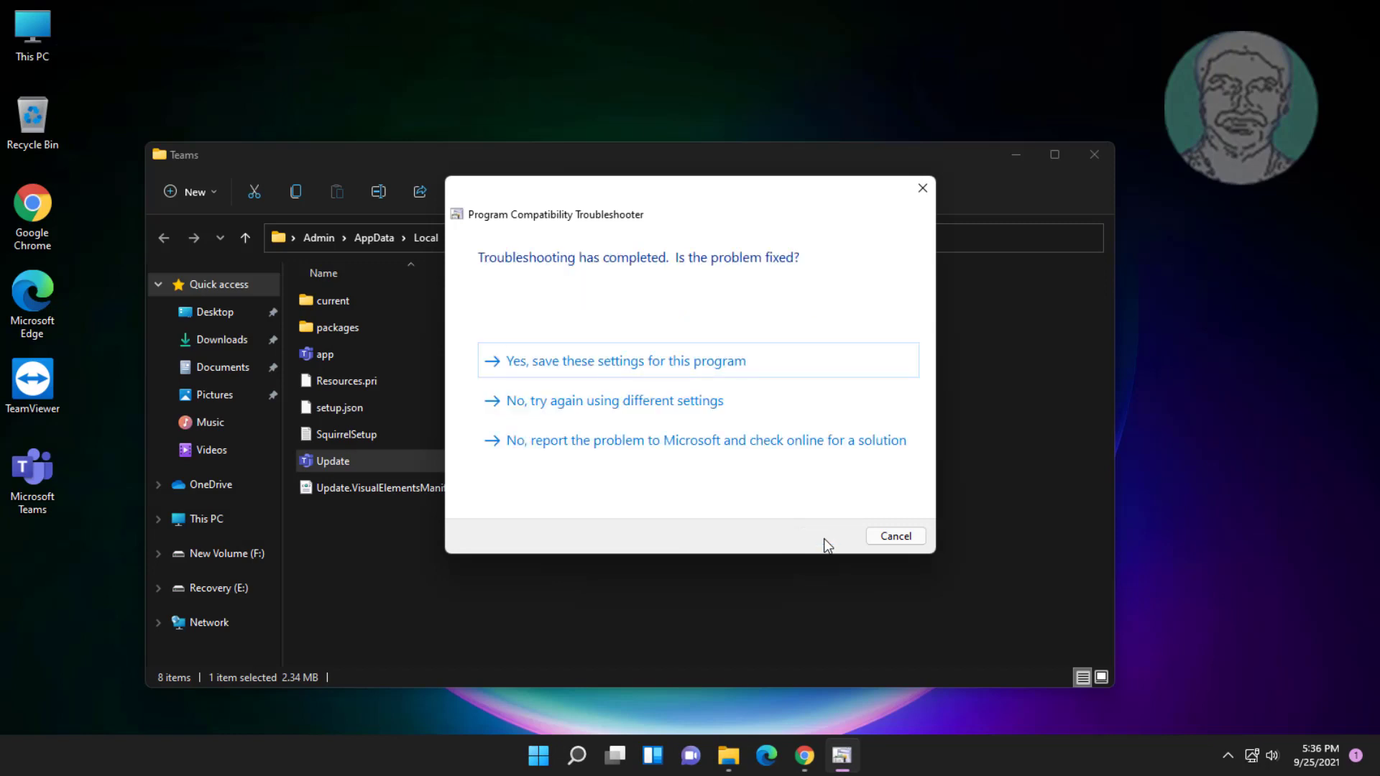
click(654, 373)
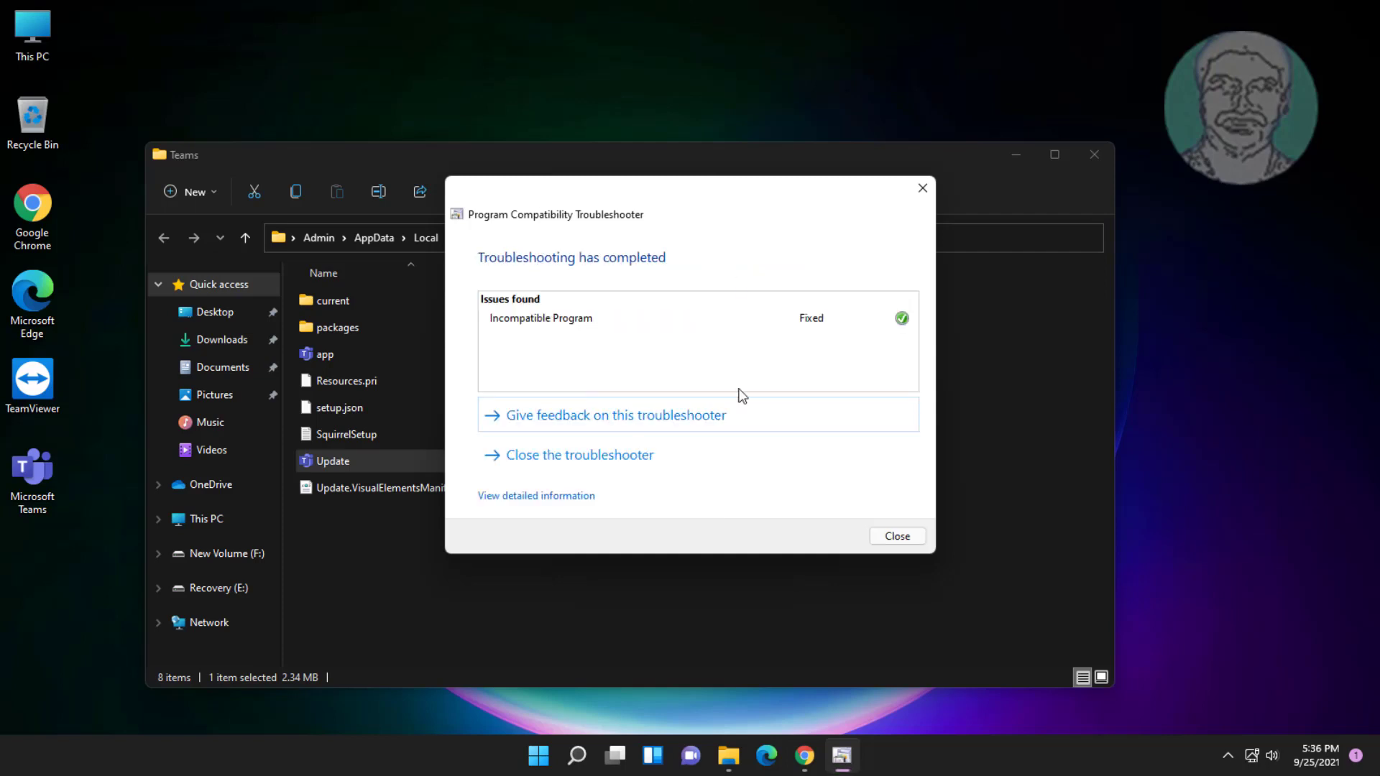
click(901, 536)
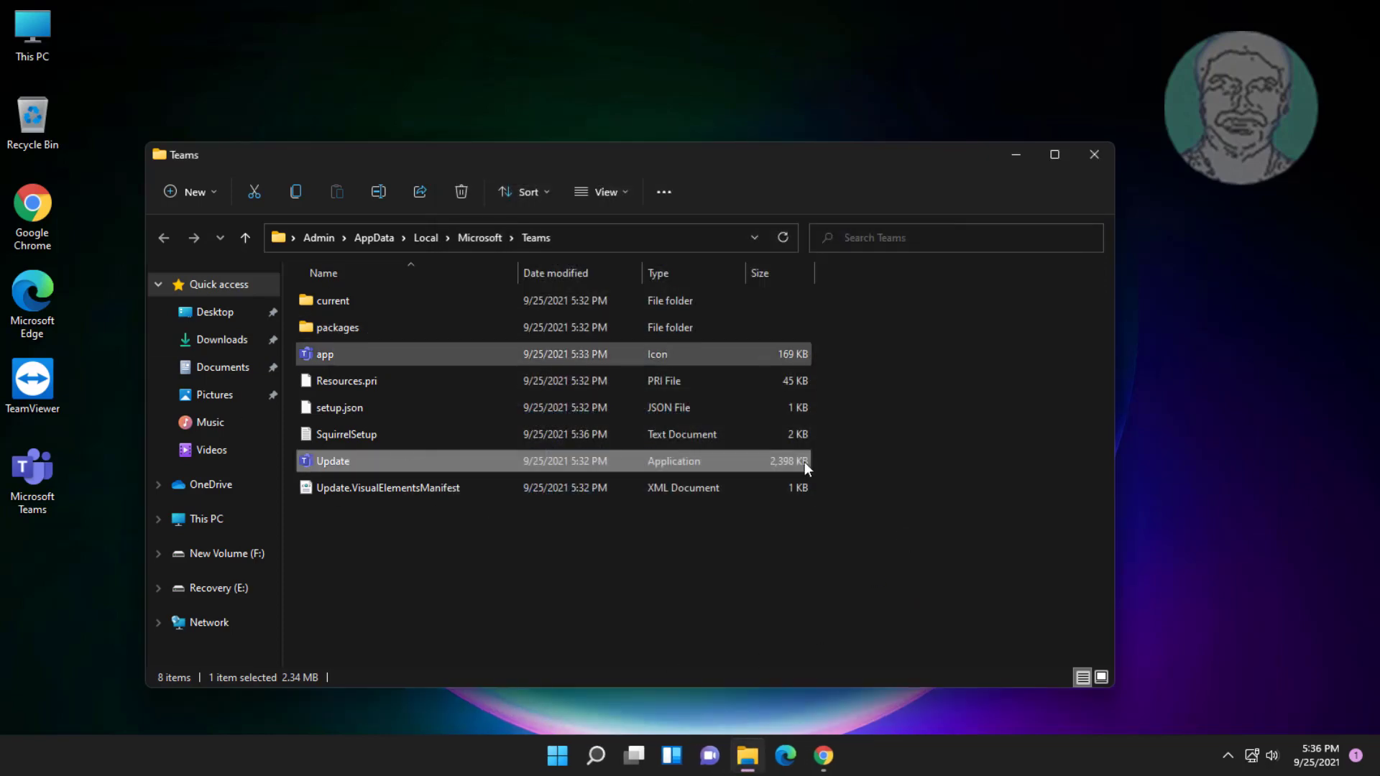
click(1093, 156)
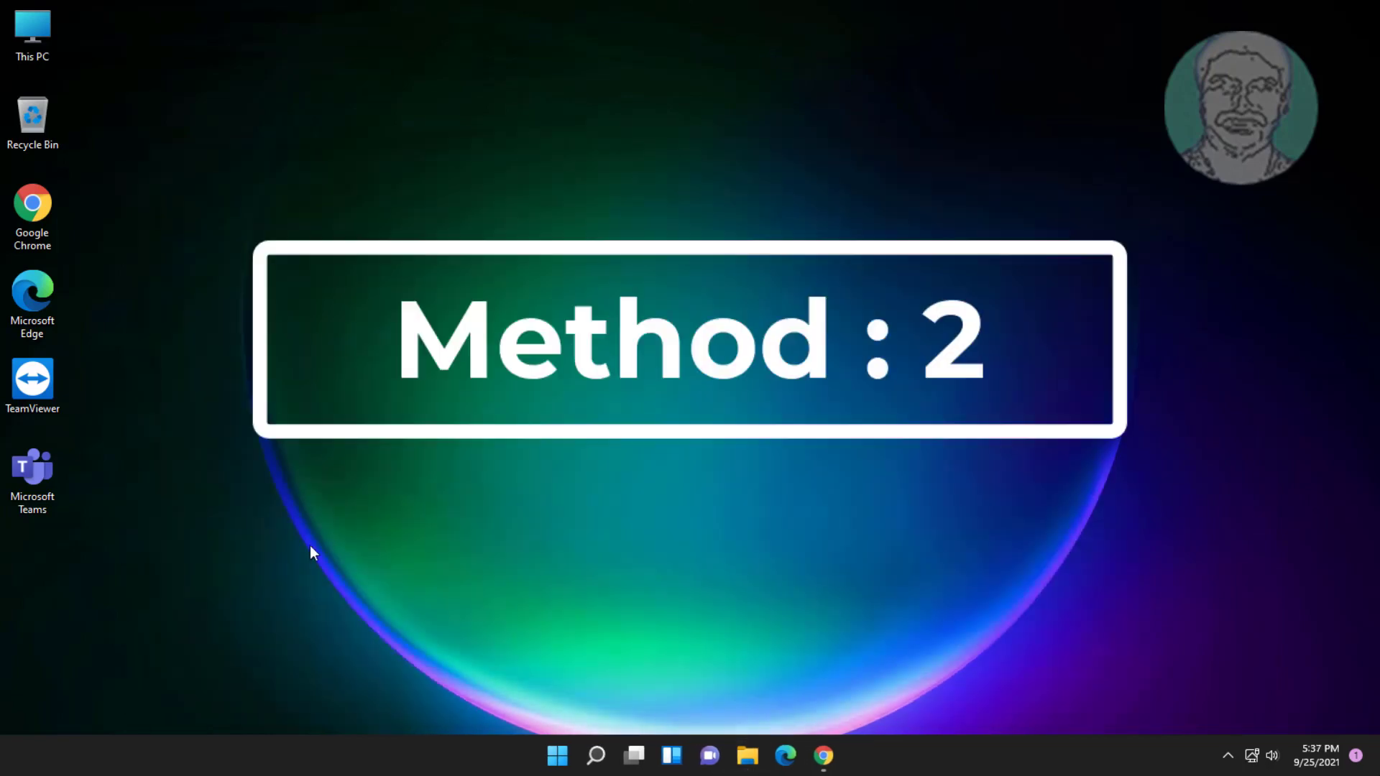
Step: Open the compatibility properties of the Update application in the Microsoft Teams shortcut's file location
right_click(45, 475)
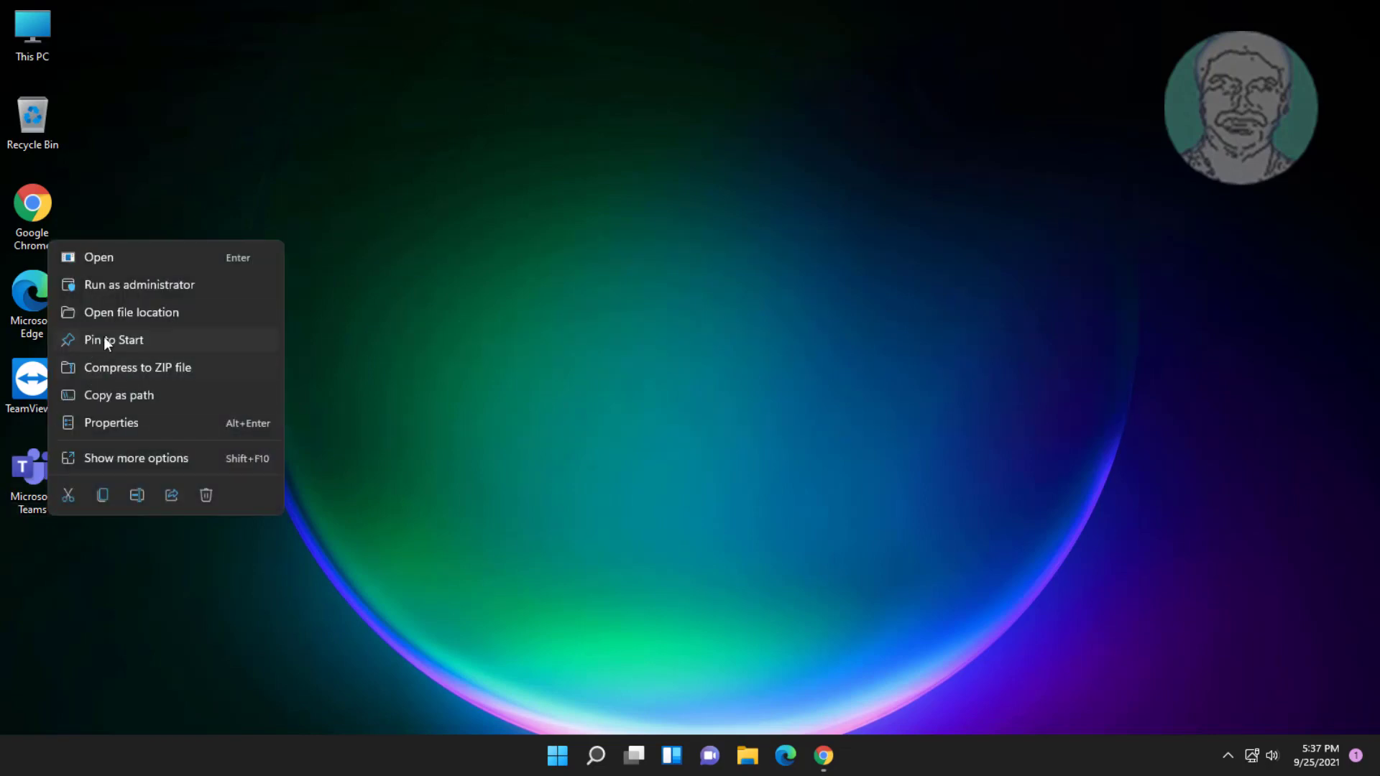
click(115, 317)
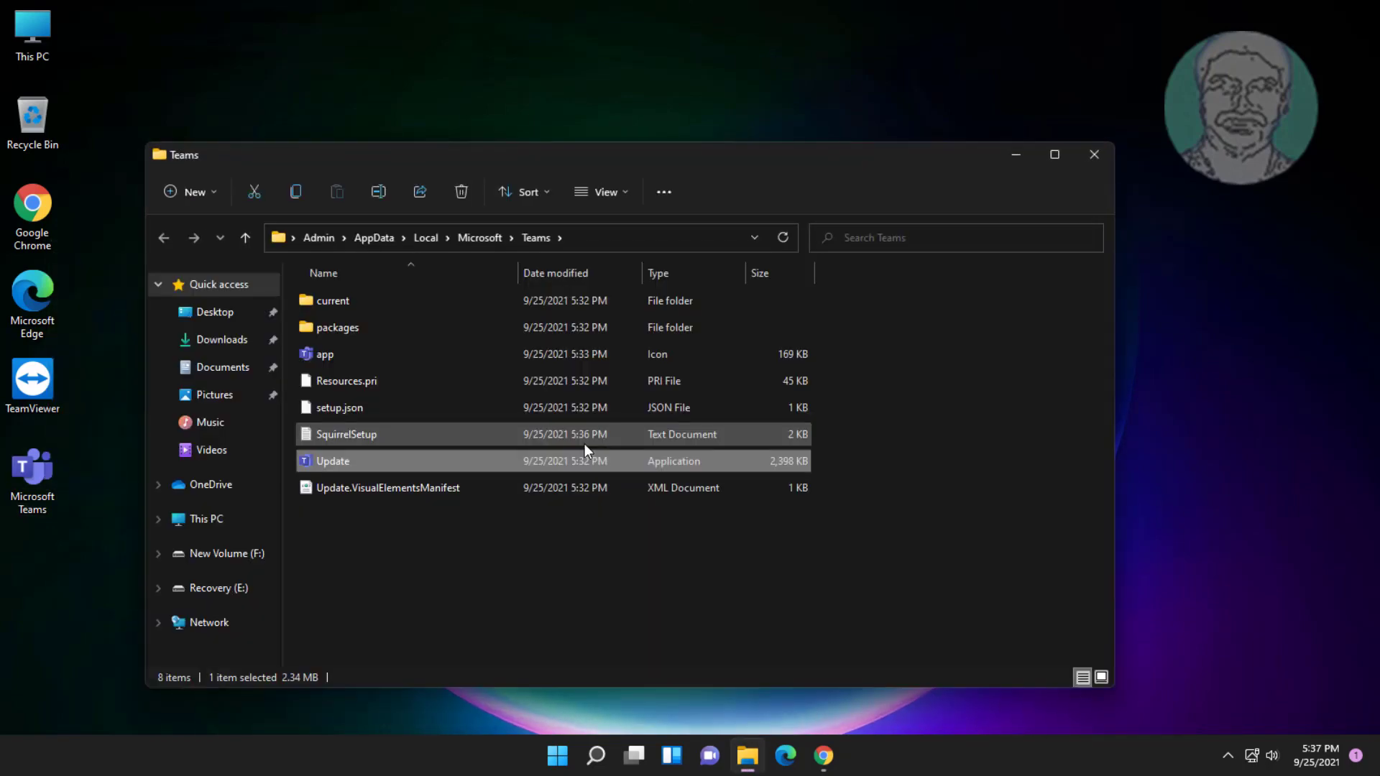
right_click(368, 462)
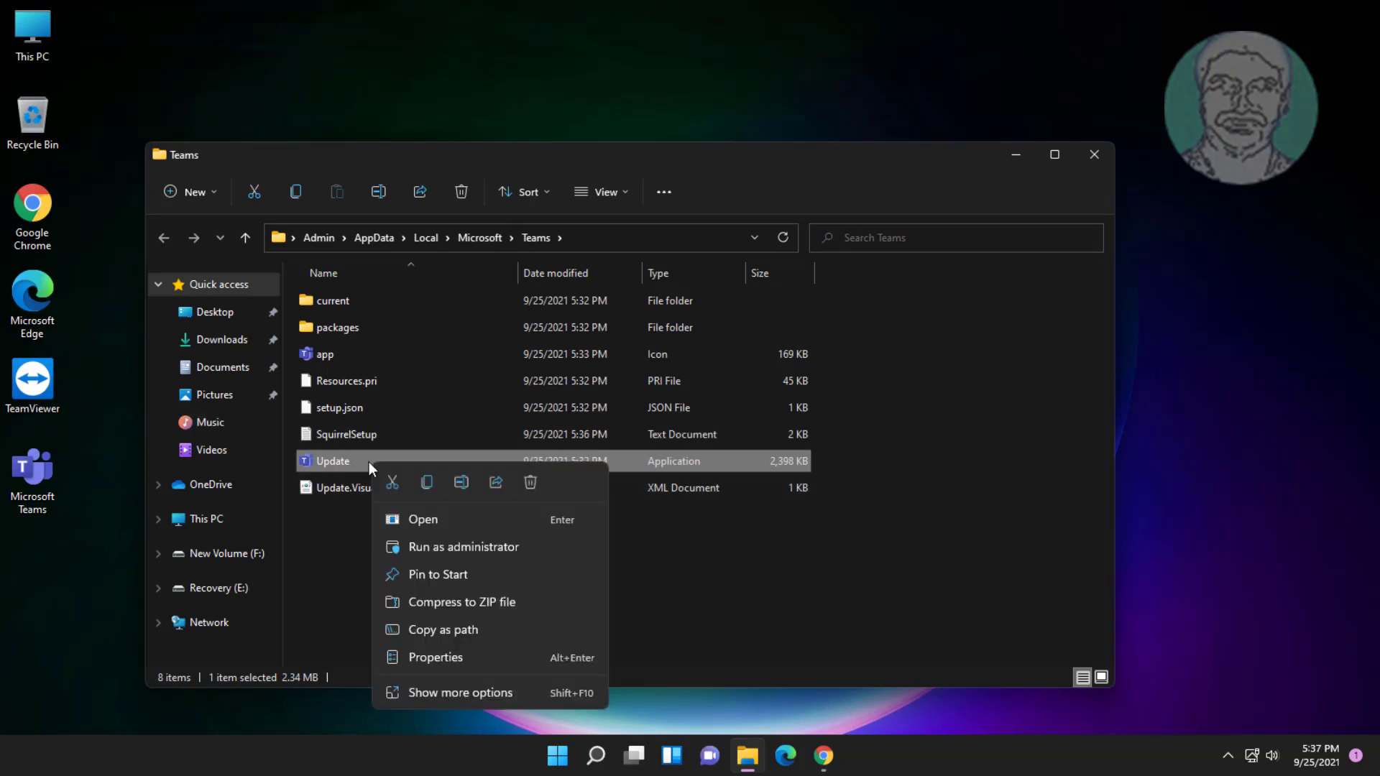
click(482, 691)
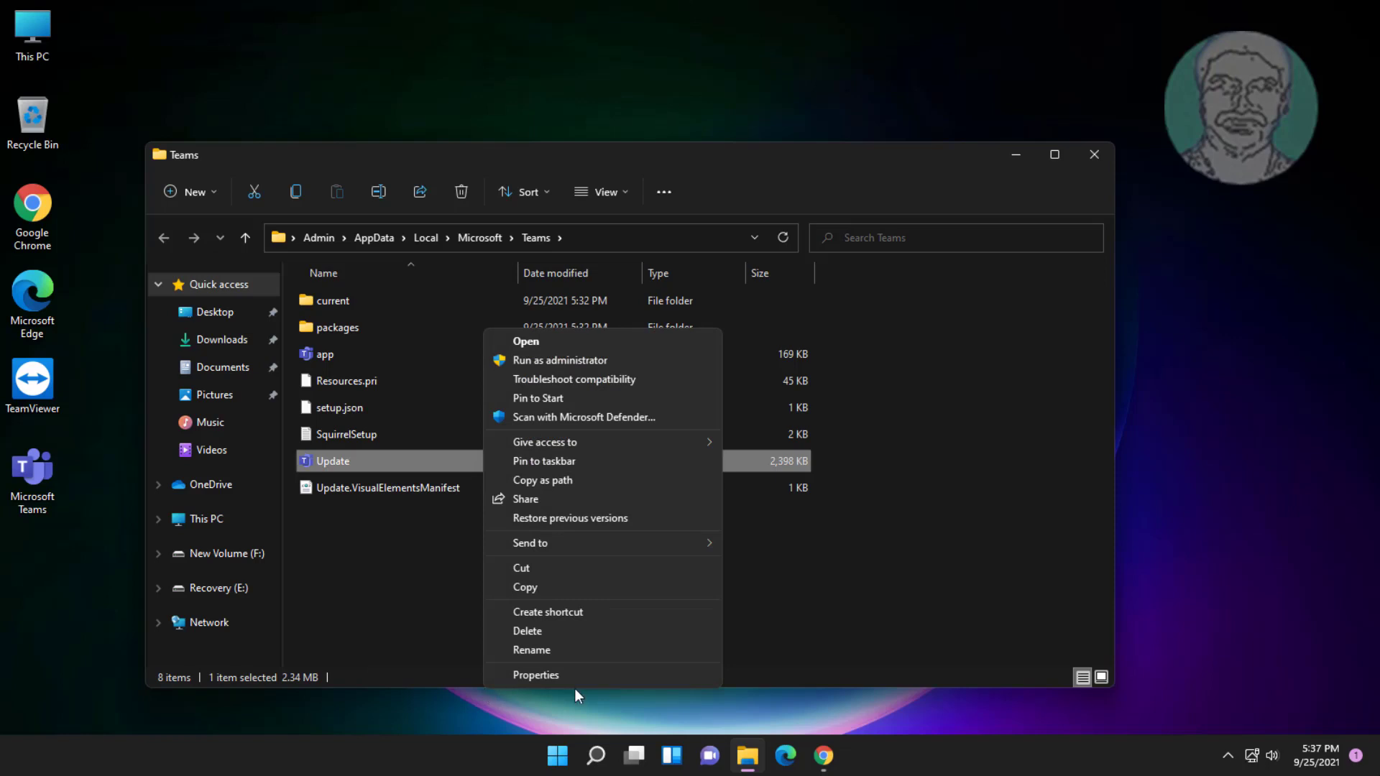
click(526, 676)
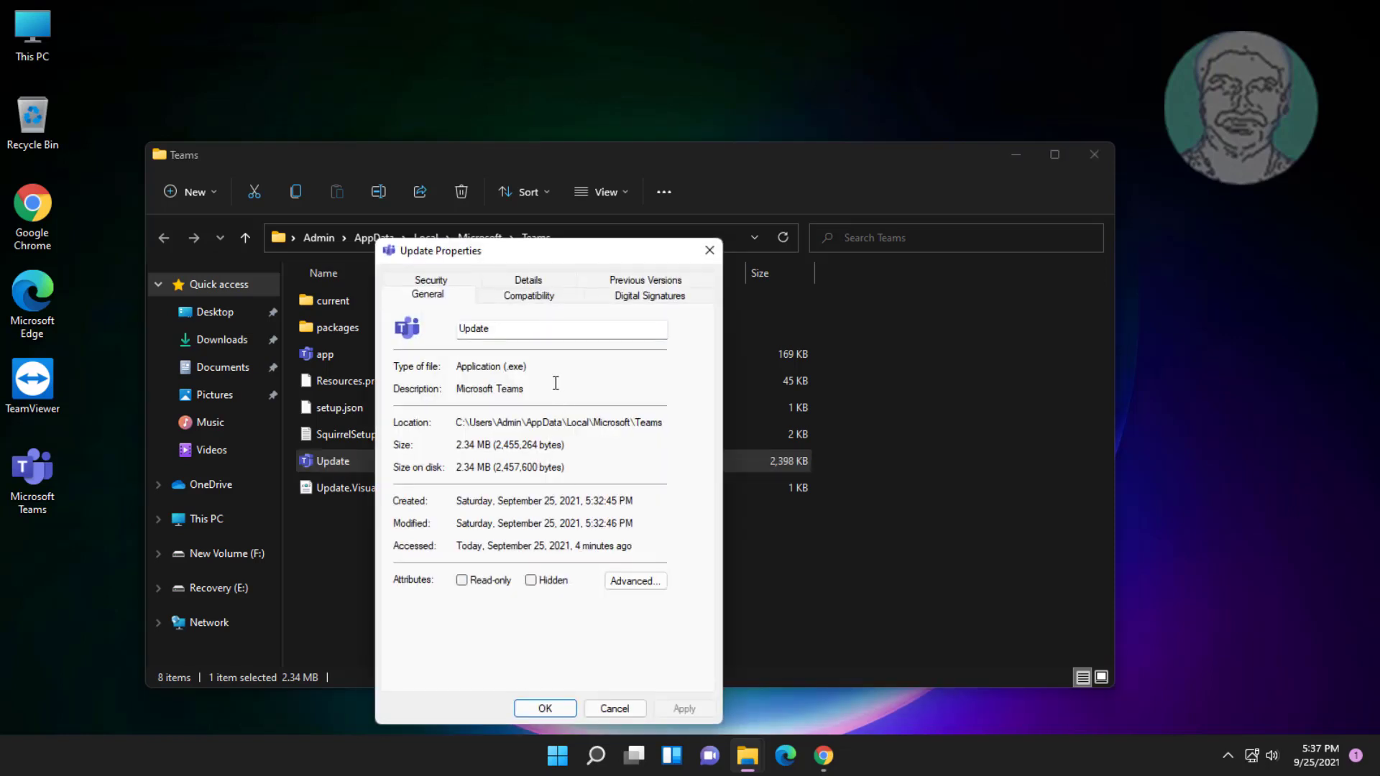
click(539, 295)
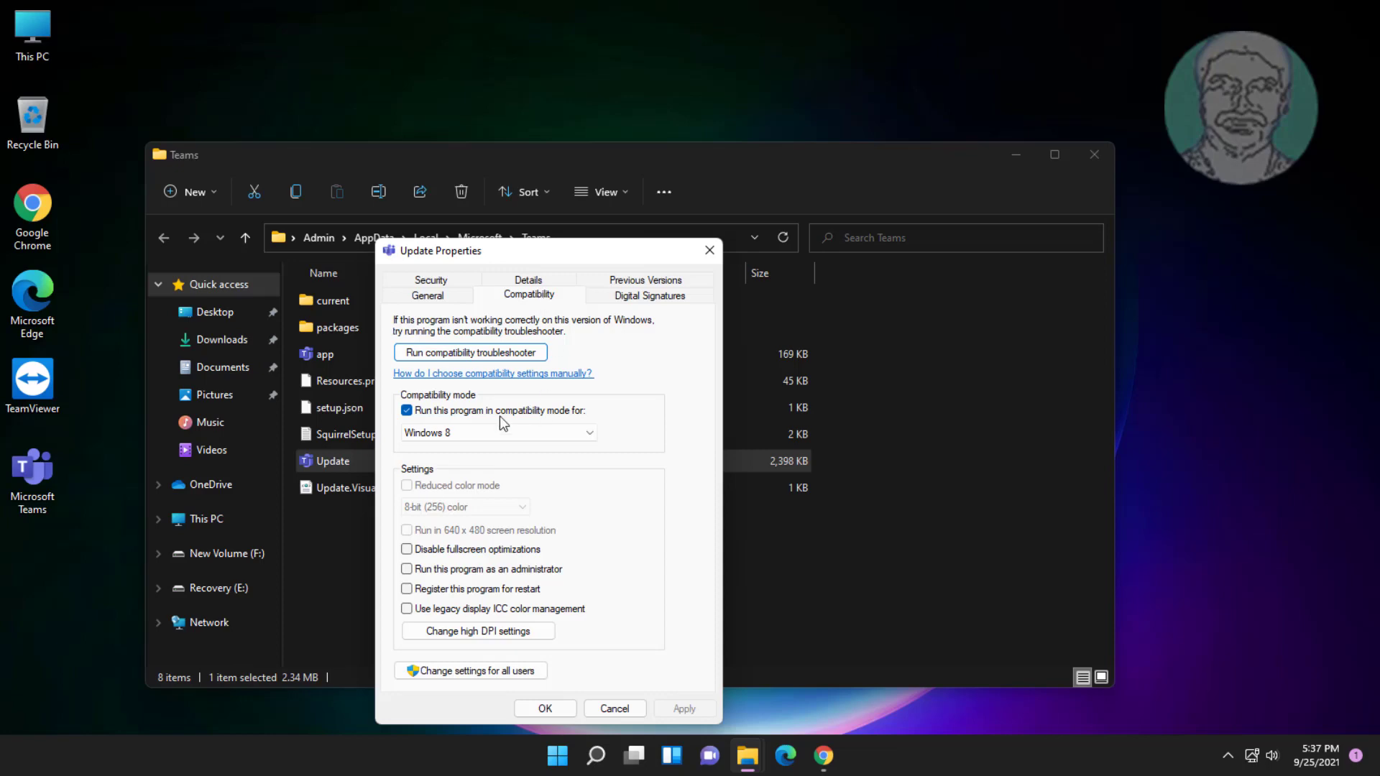
Step: Enable compatibility mode for the Update application, choose a Windows version for it, and apply the settings
click(520, 412)
click(407, 411)
click(546, 431)
click(442, 495)
click(675, 710)
click(544, 707)
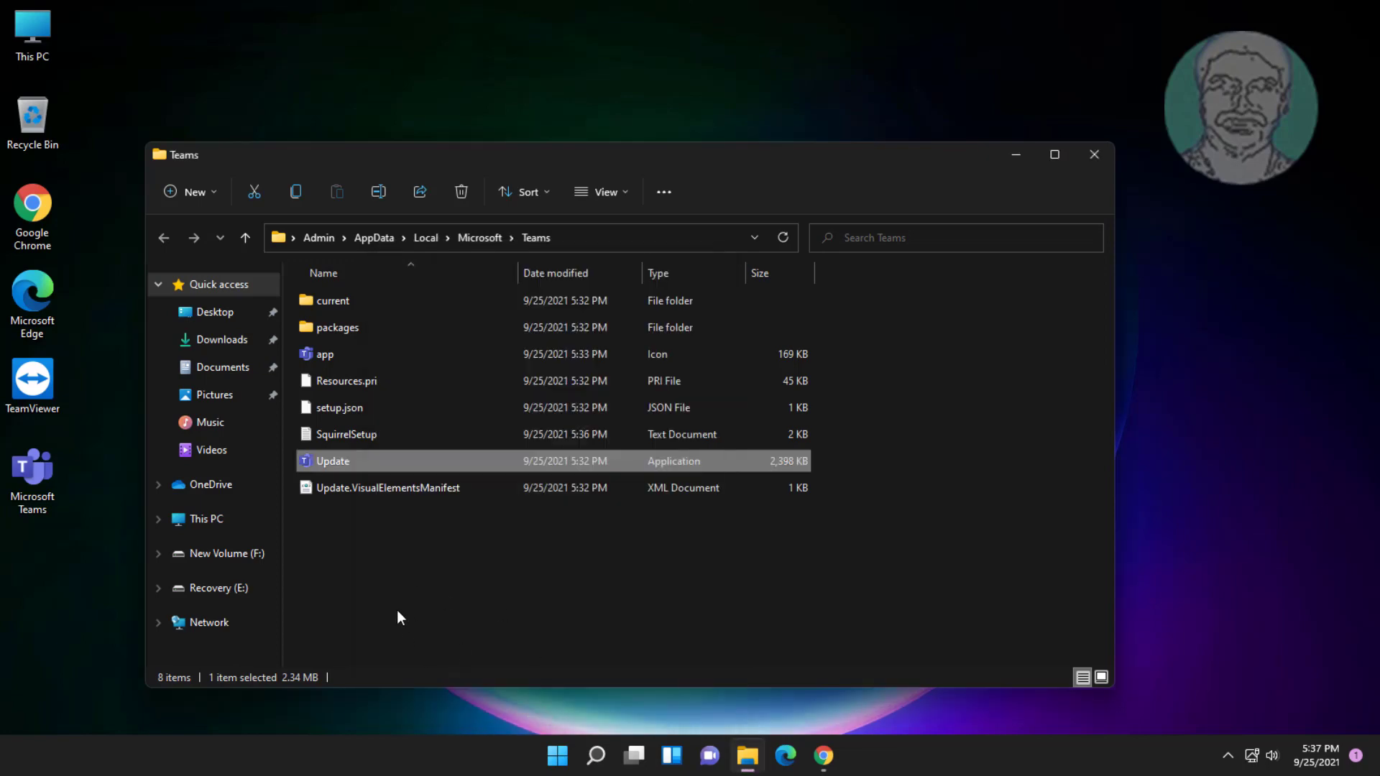
Step: Run the Update application as administrator, allow it to make changes, and close the Teams folder window
right_click(348, 461)
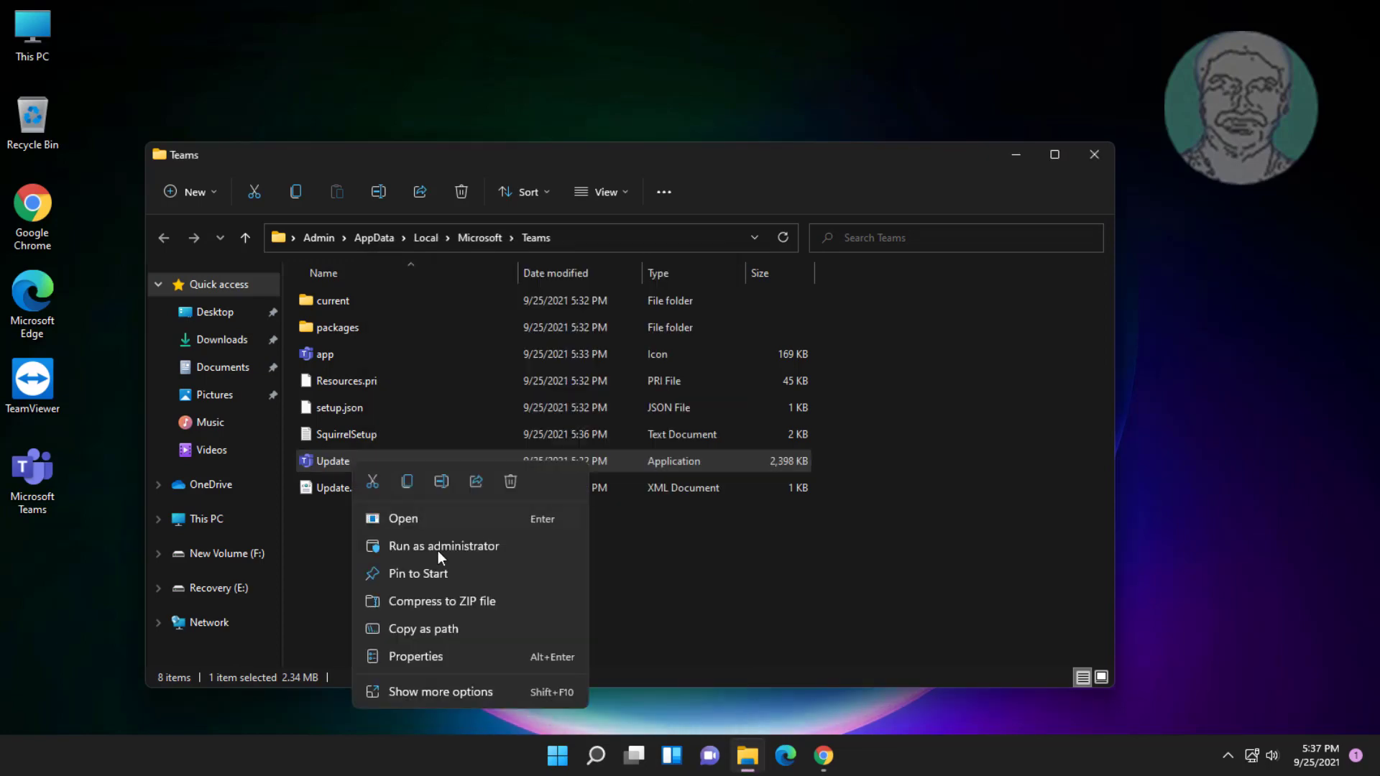
click(477, 546)
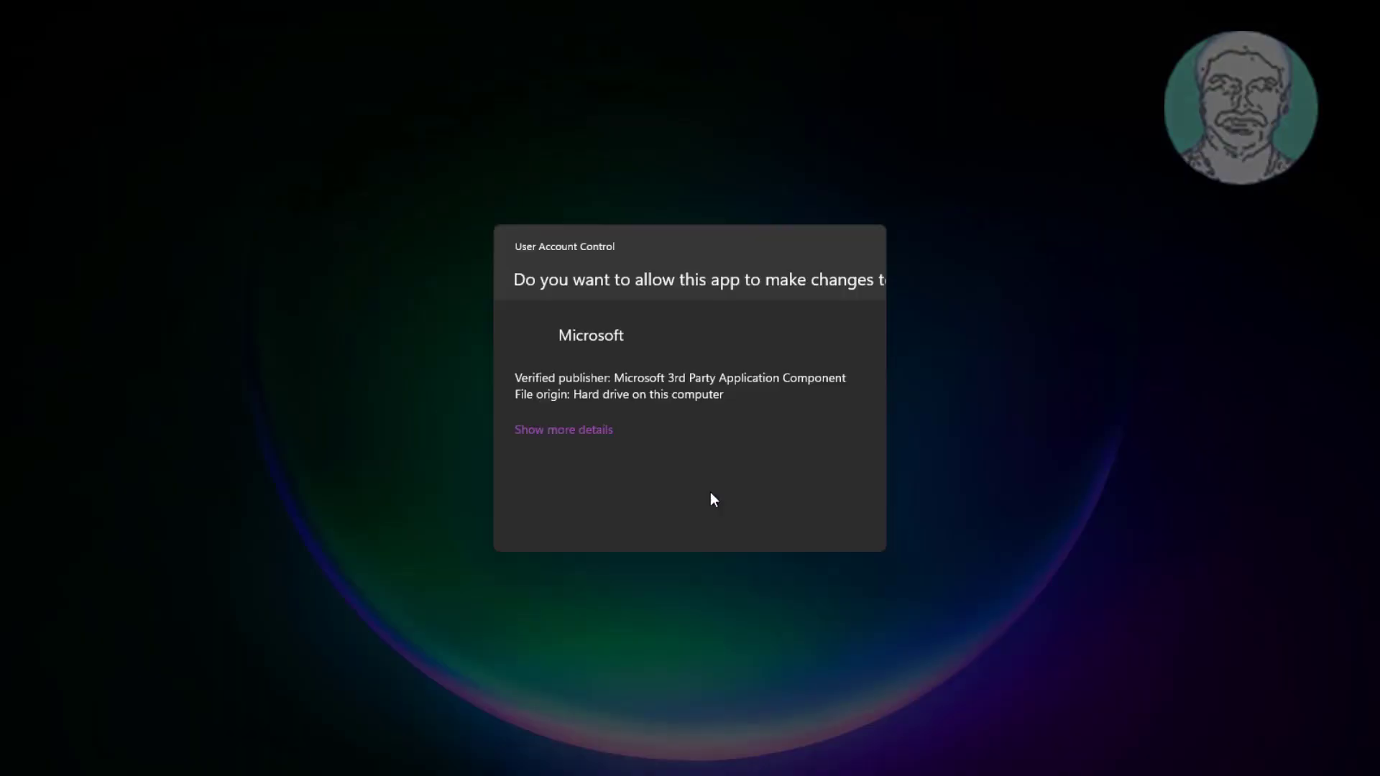
click(641, 520)
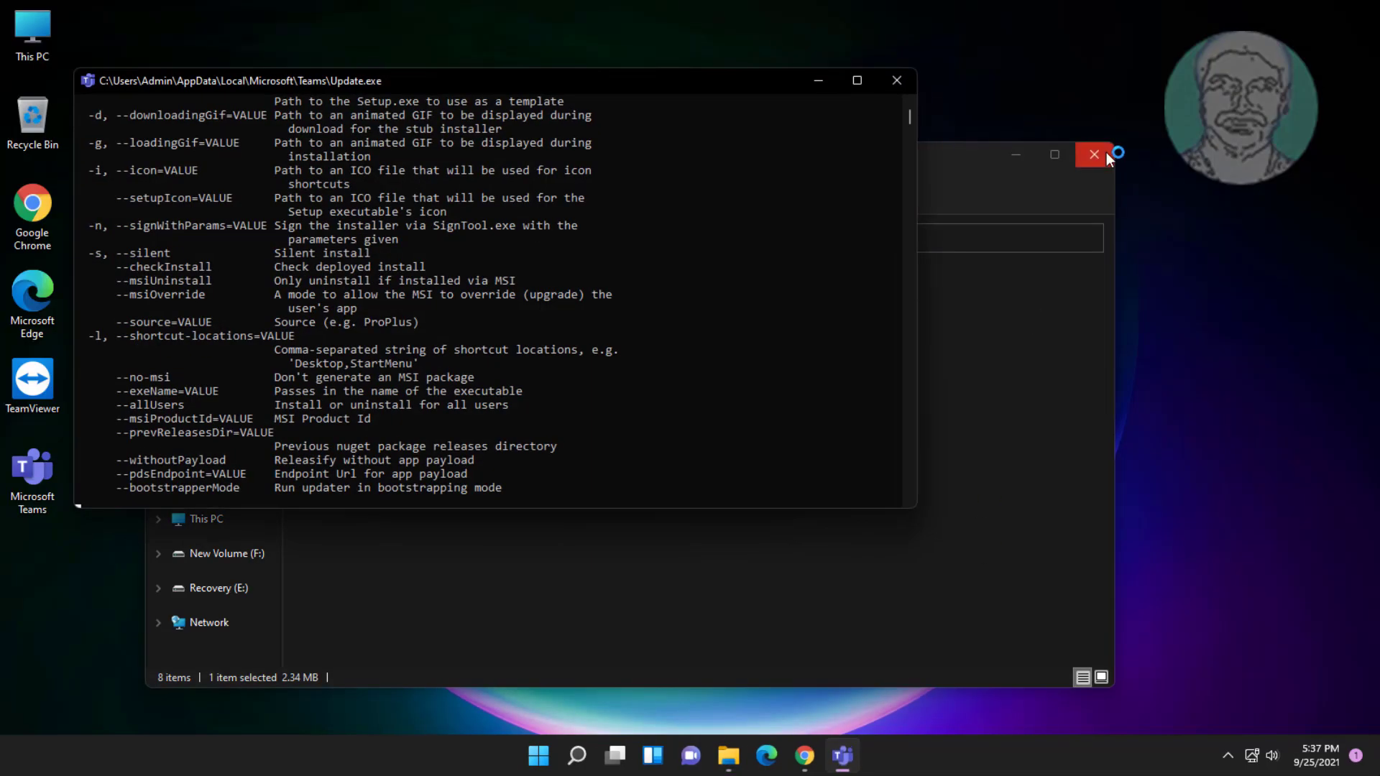
click(1106, 152)
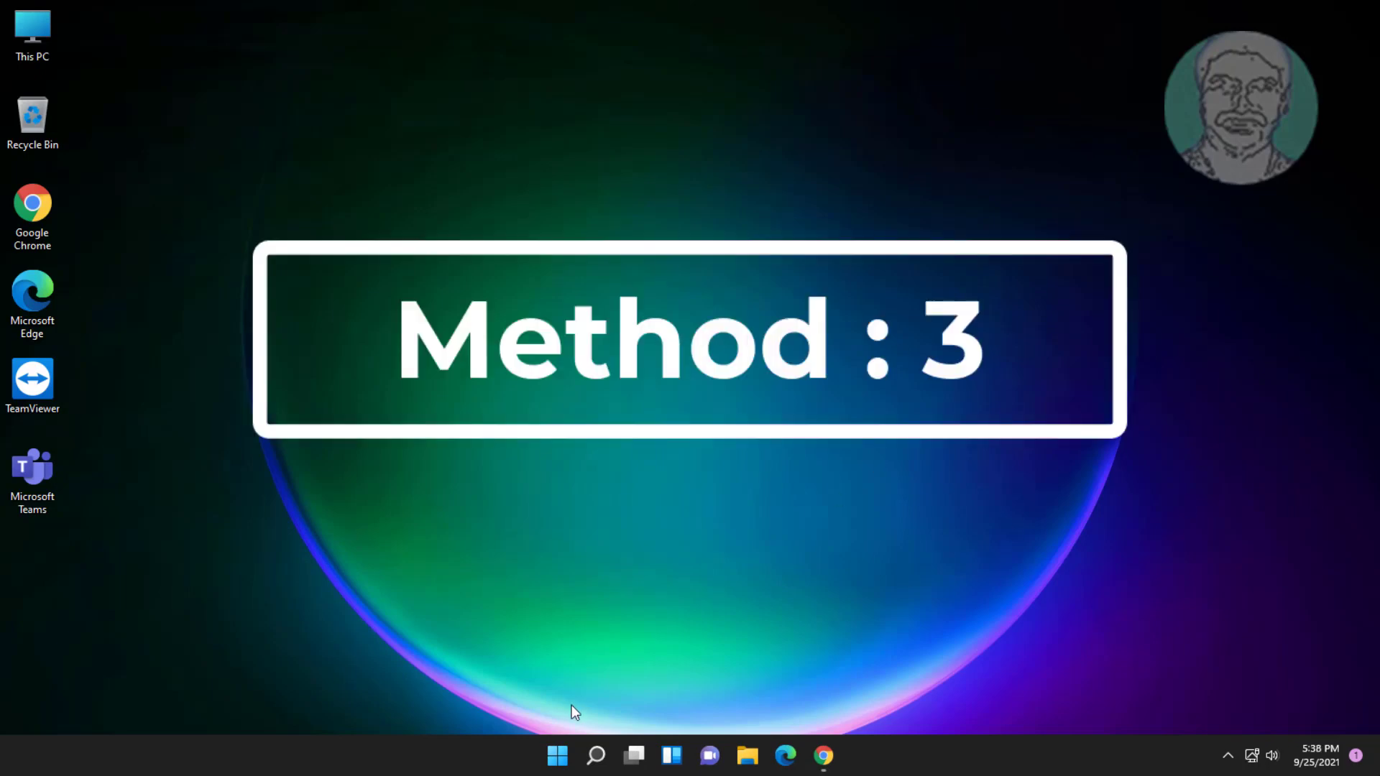
Step: Open the %appdata%\microsoft folder with the Run command
right_click(559, 764)
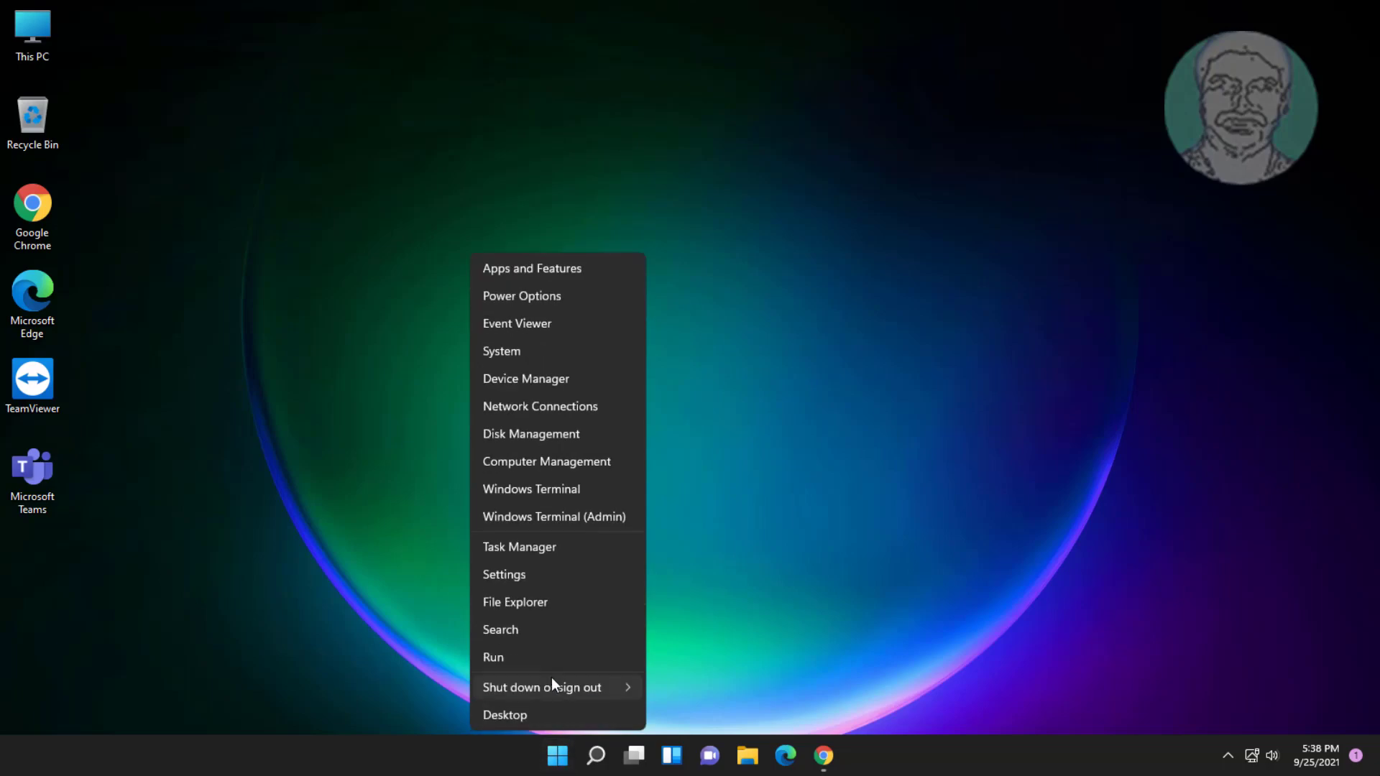
click(543, 664)
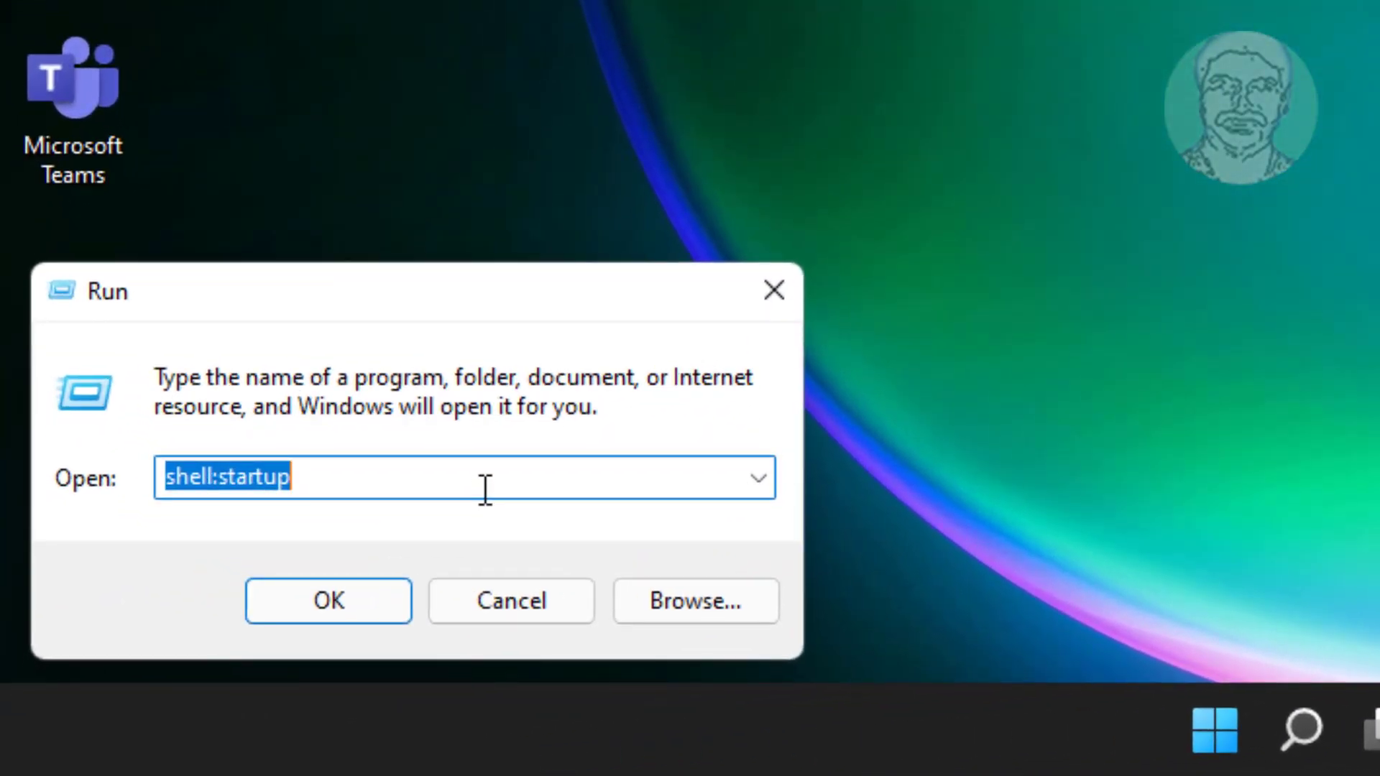
text(%app)
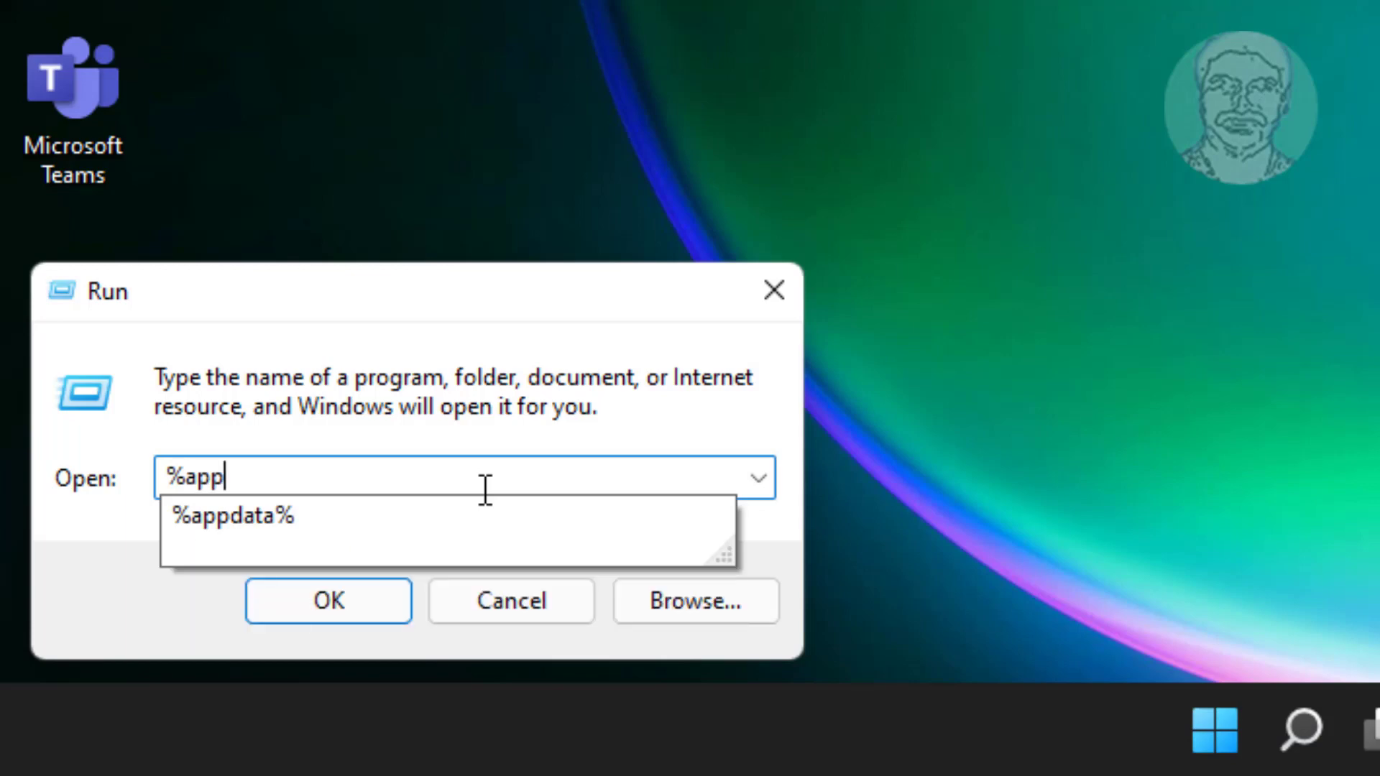
text(data%\mic)
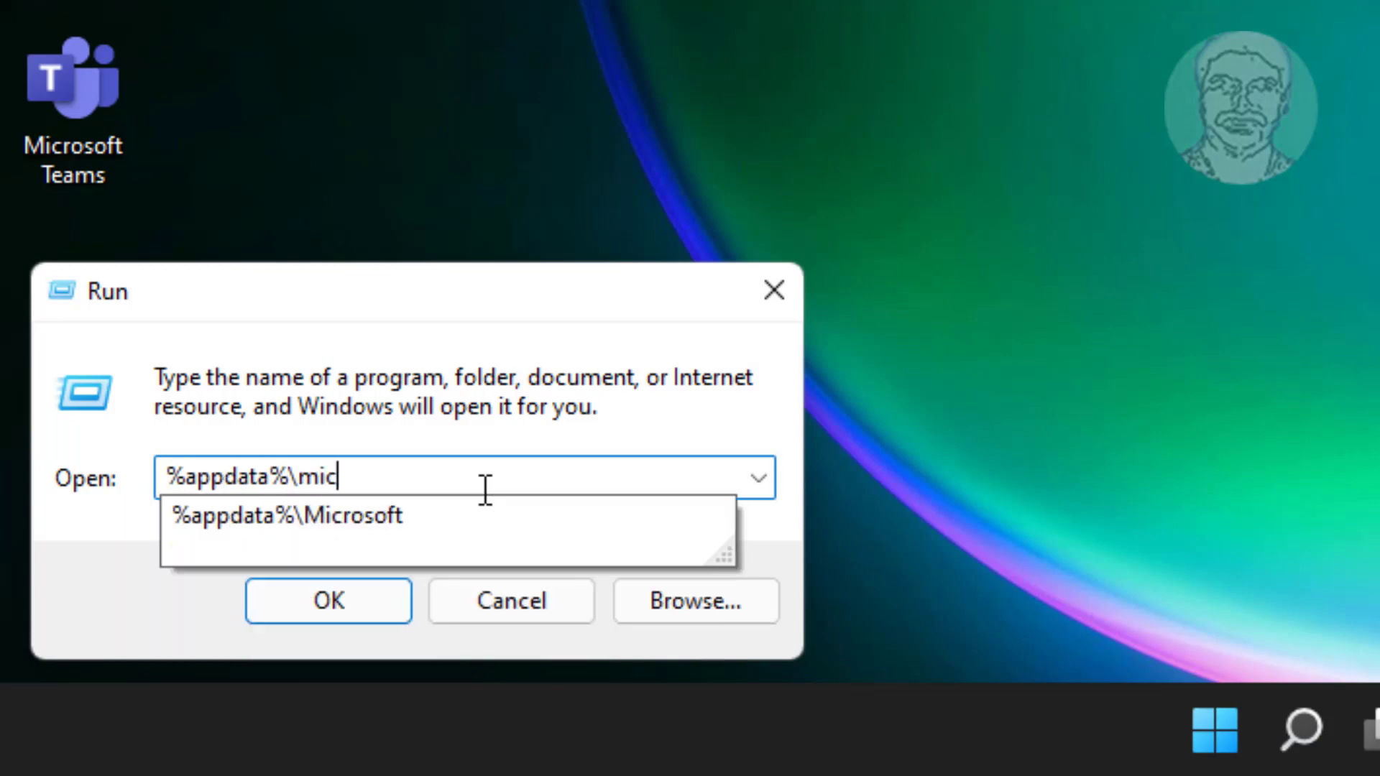
text(rosoft)
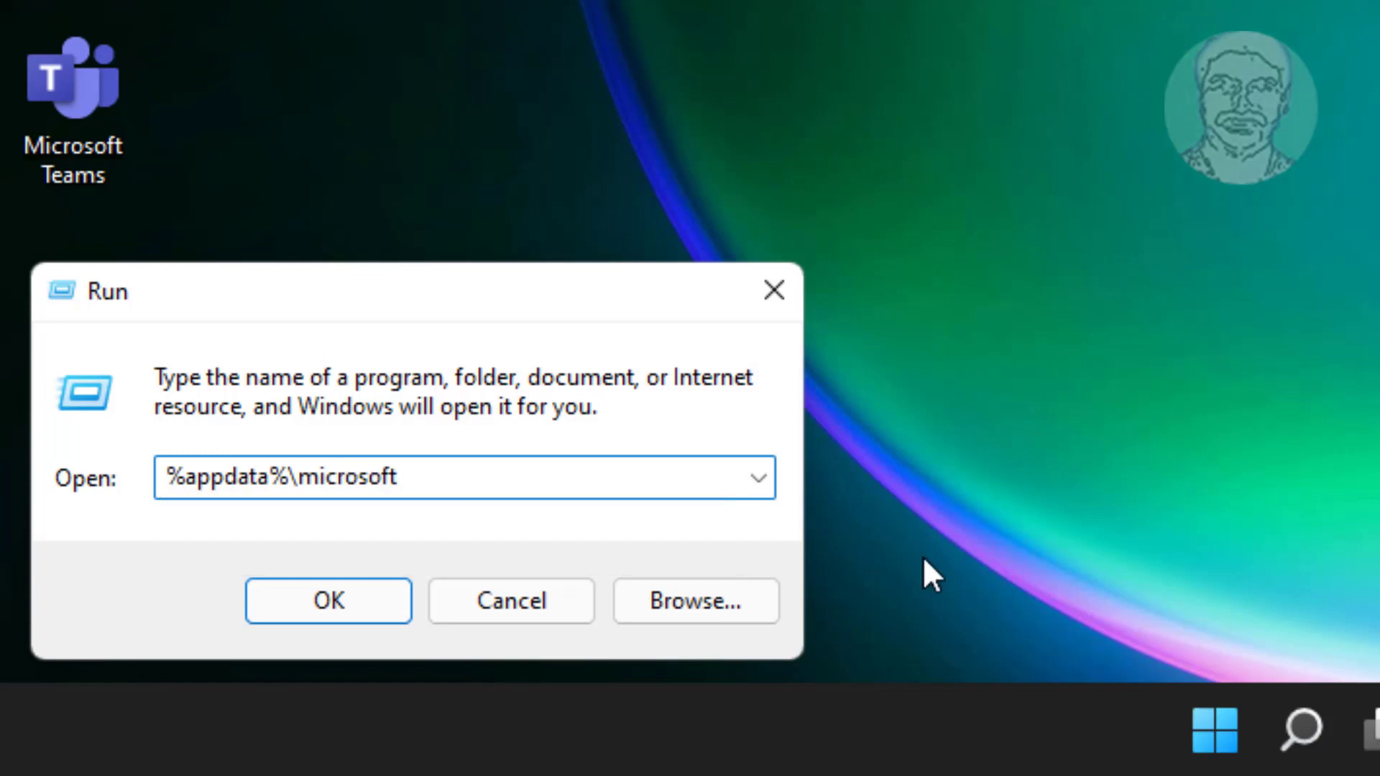
click(260, 615)
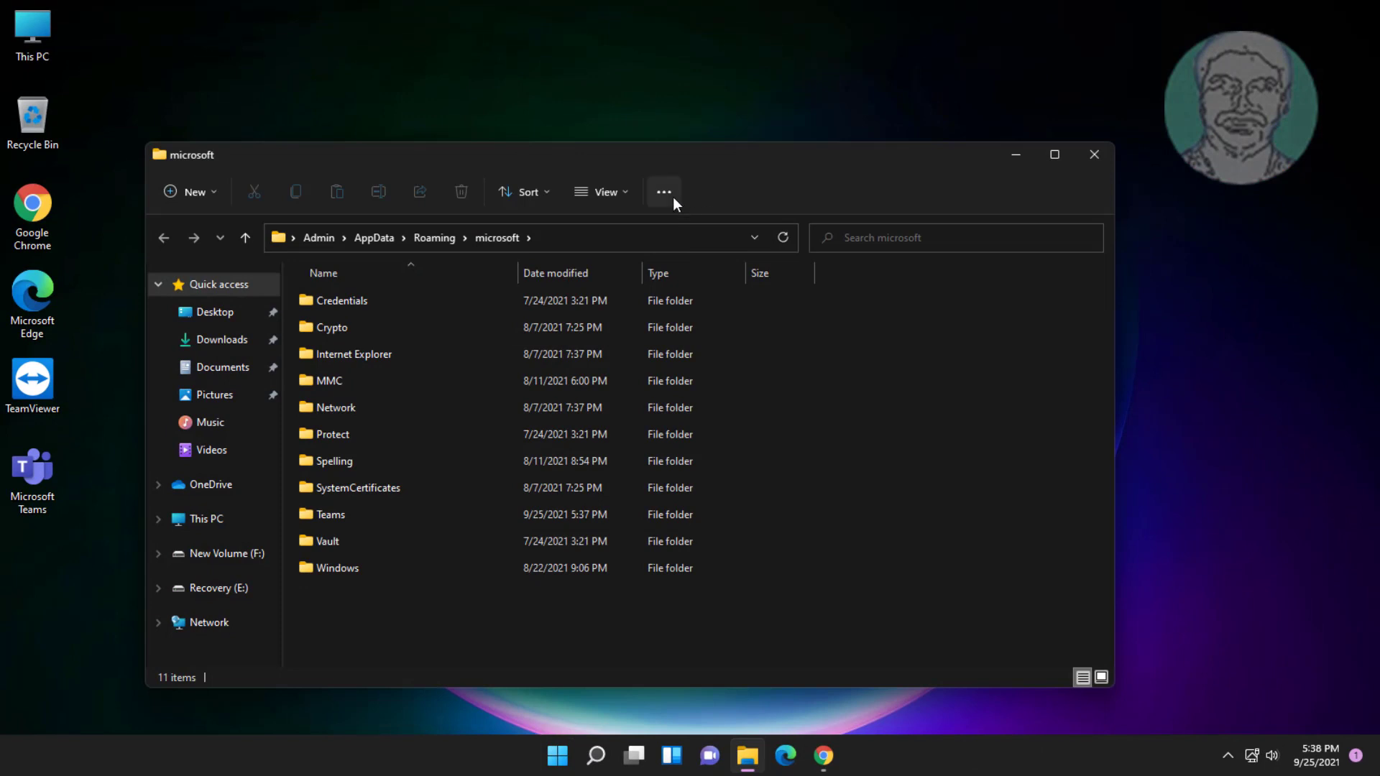
Step: Set the folder options to show hidden files, folders, and drives, and apply the setting
click(664, 192)
click(608, 383)
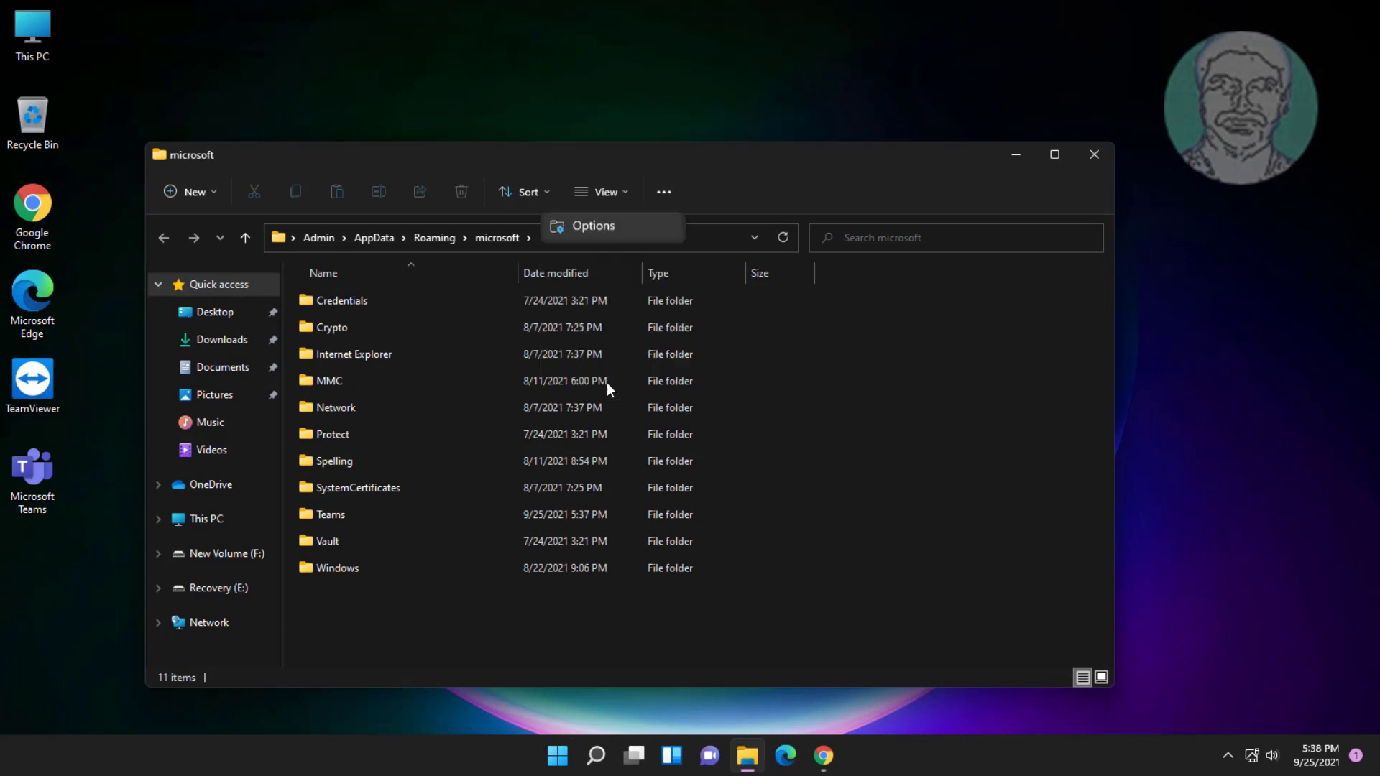
click(230, 319)
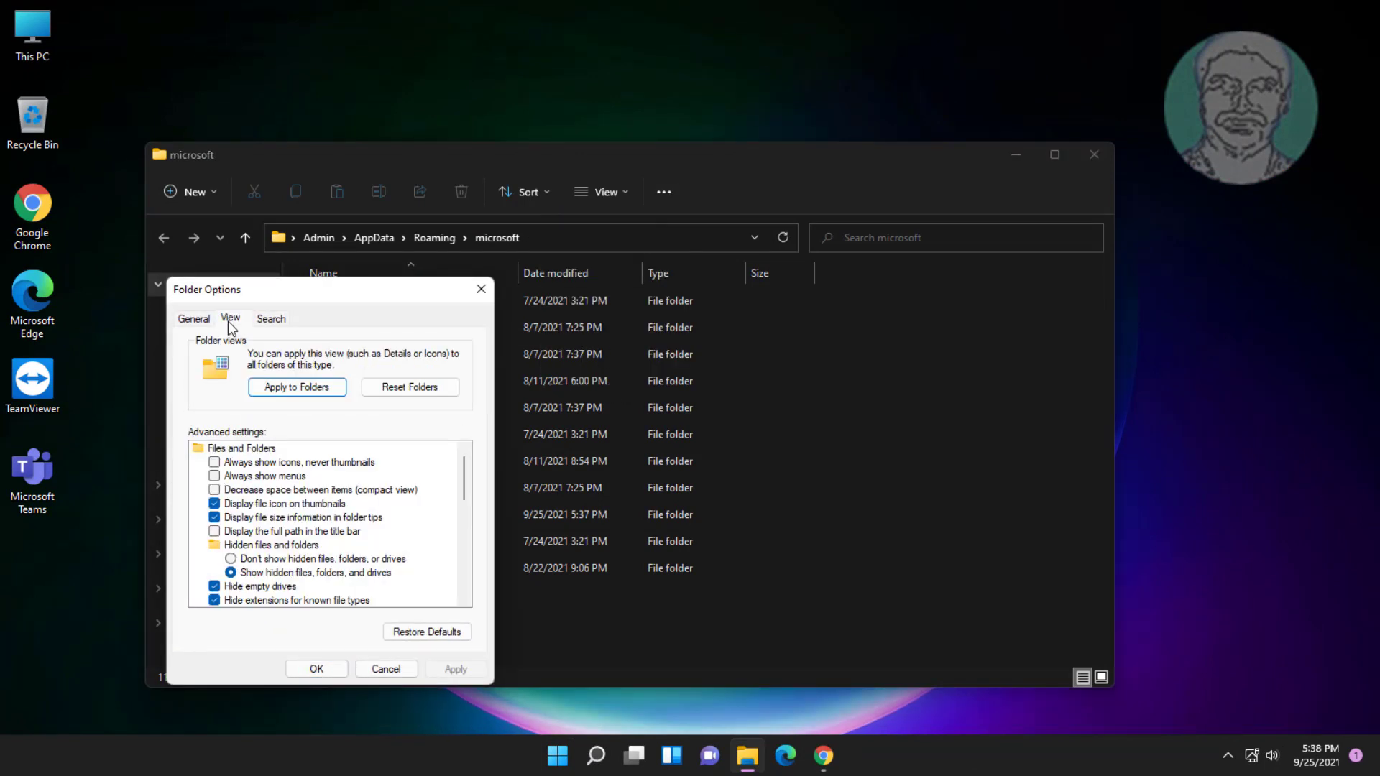
click(245, 573)
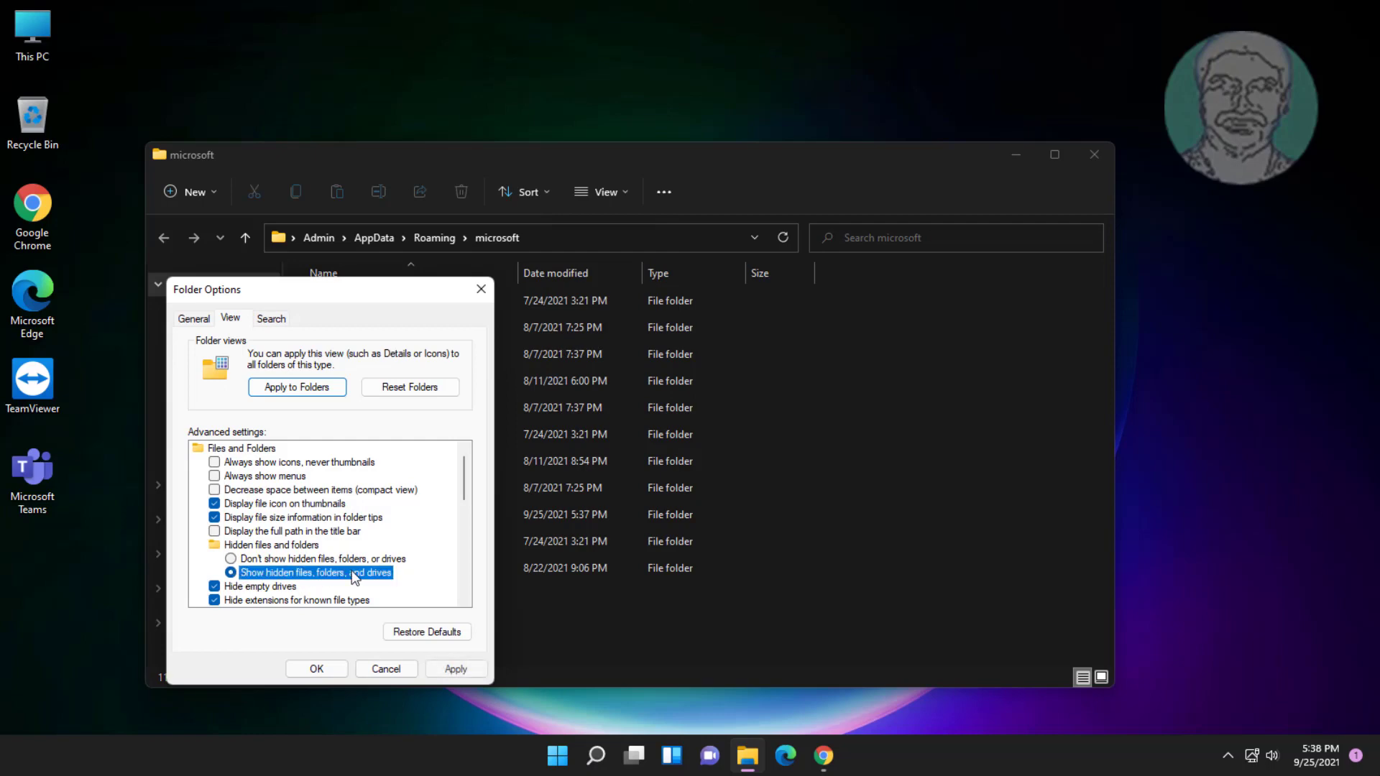
click(455, 668)
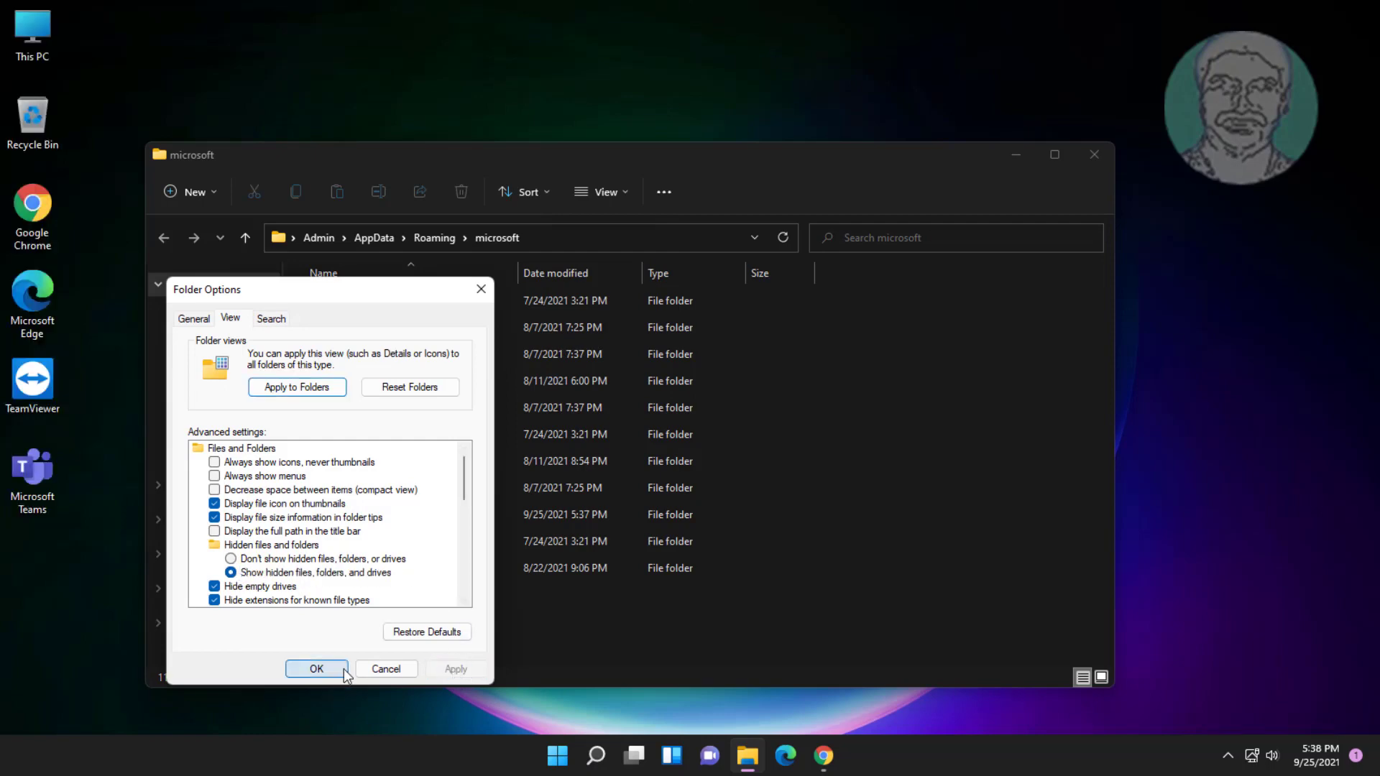
click(315, 669)
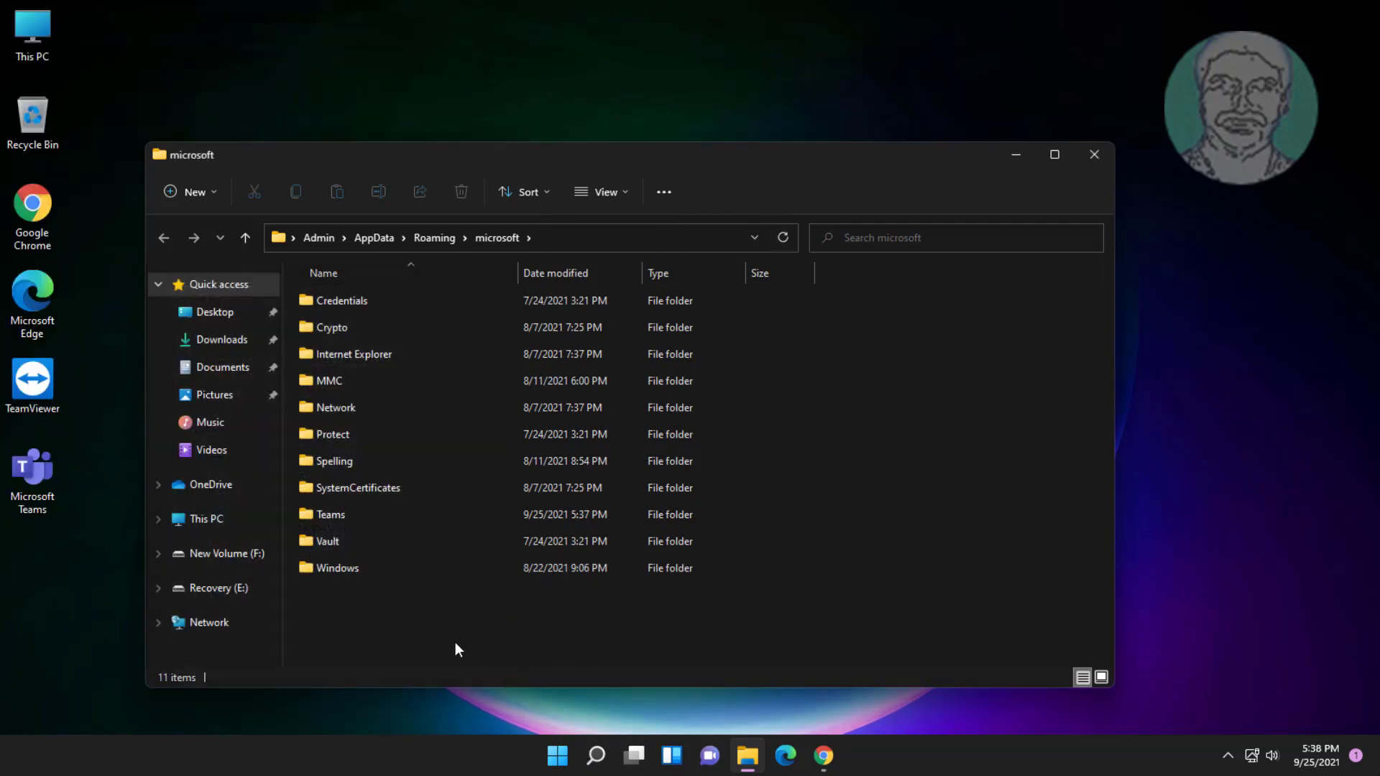
Step: Try to delete the Teams folder from the roaming microsoft folder
click(343, 519)
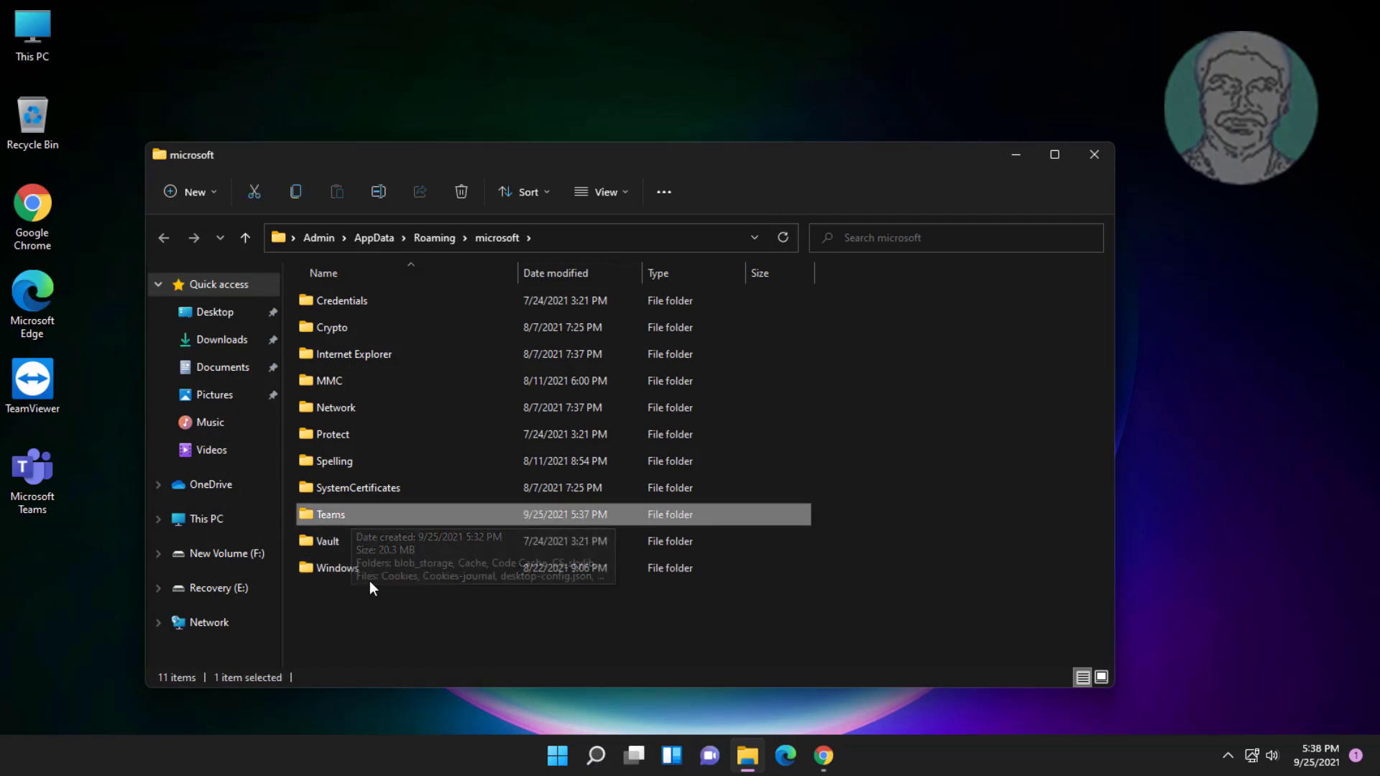
right_click(353, 515)
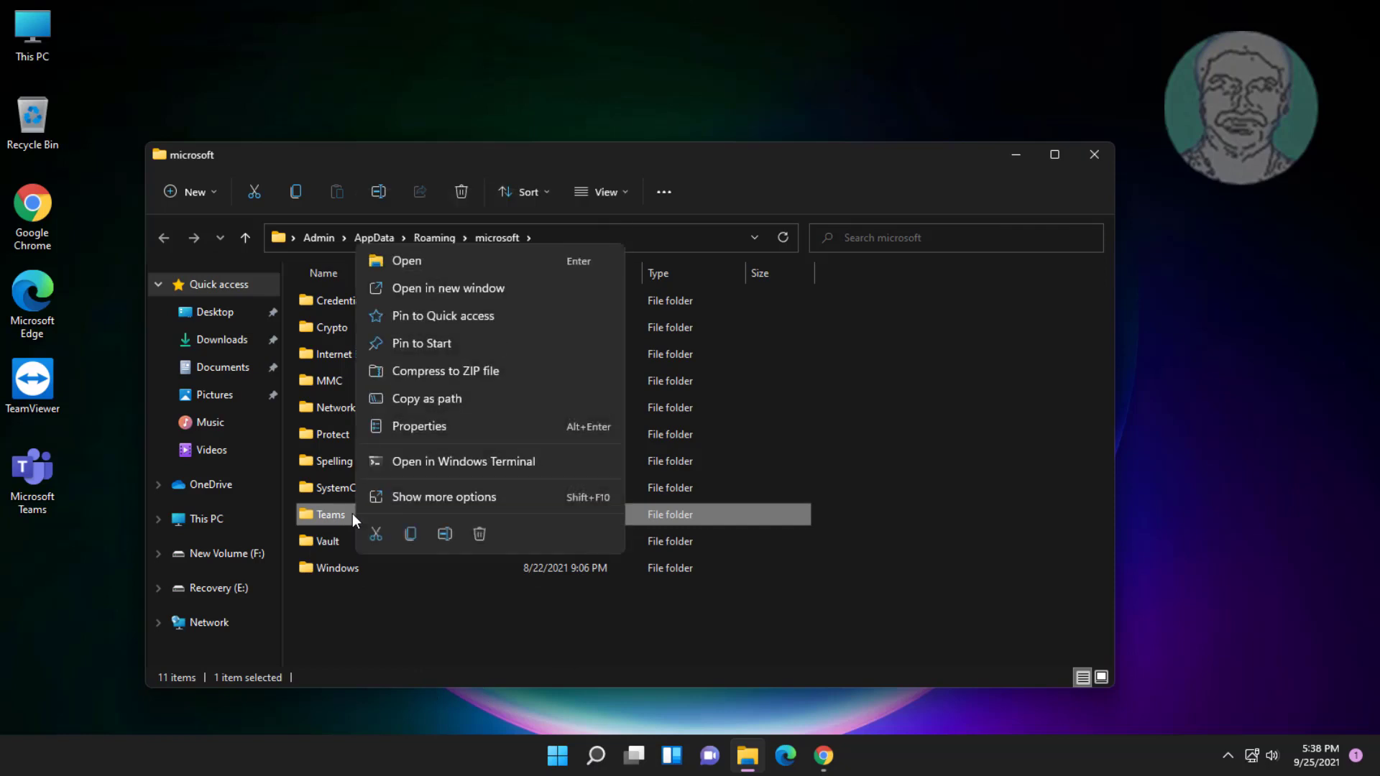
click(477, 534)
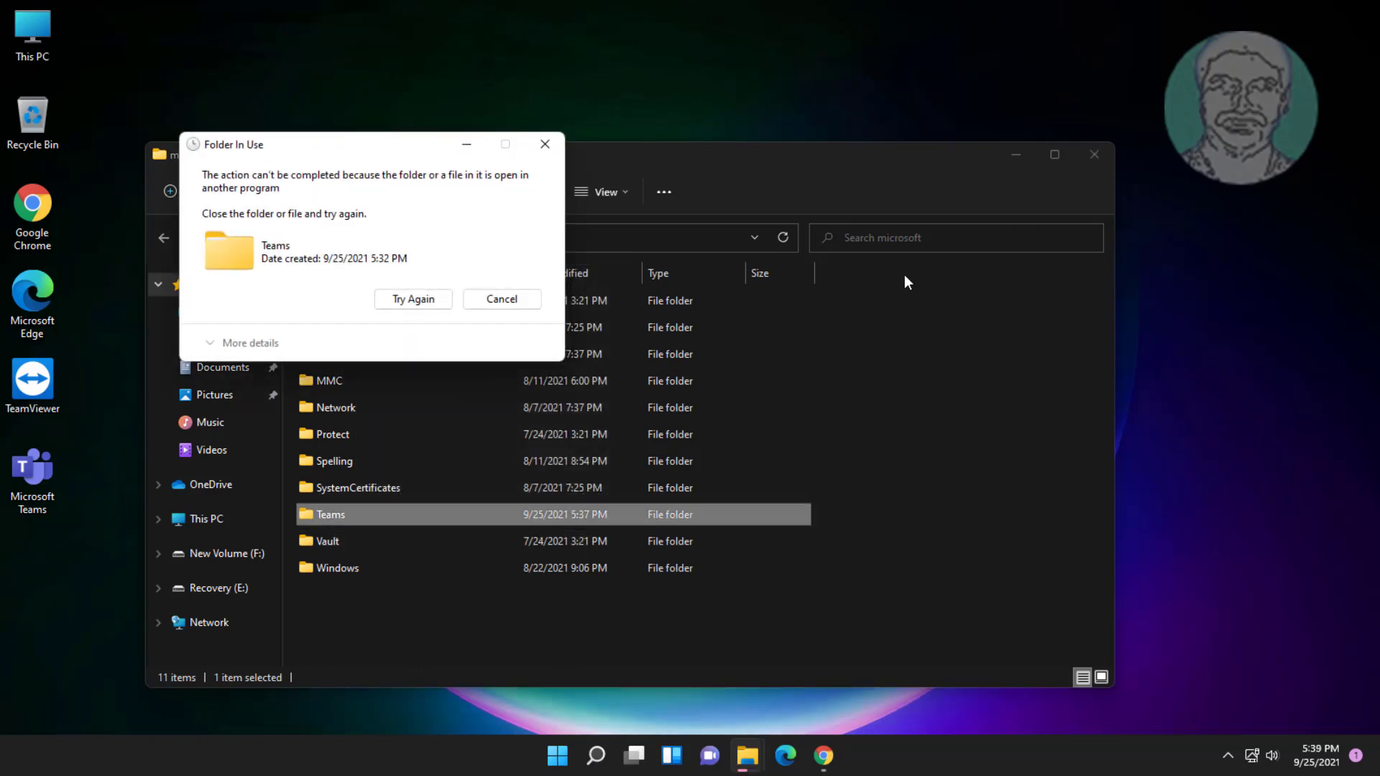
click(493, 298)
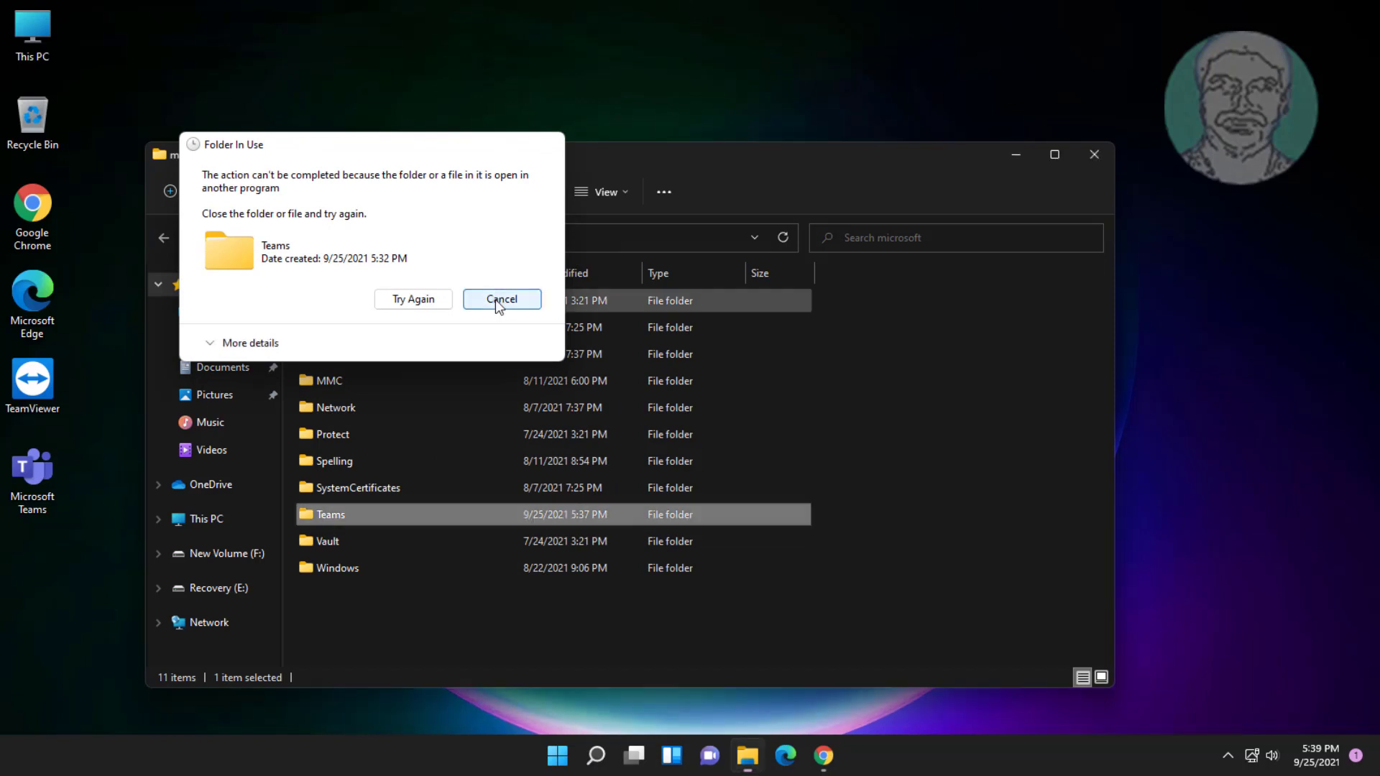
Step: End the Microsoft Teams (4) process in Task Manager, then close Task Manager
right_click(560, 754)
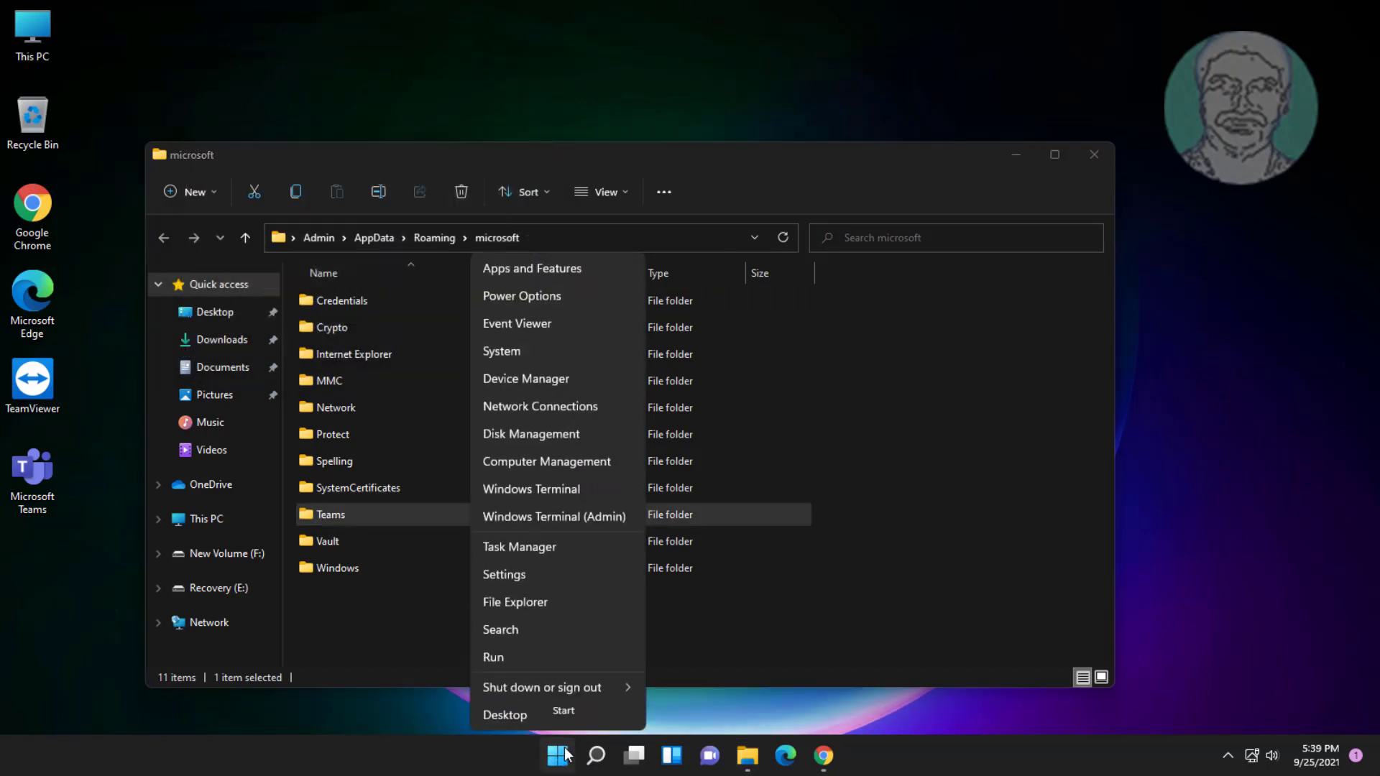
click(529, 551)
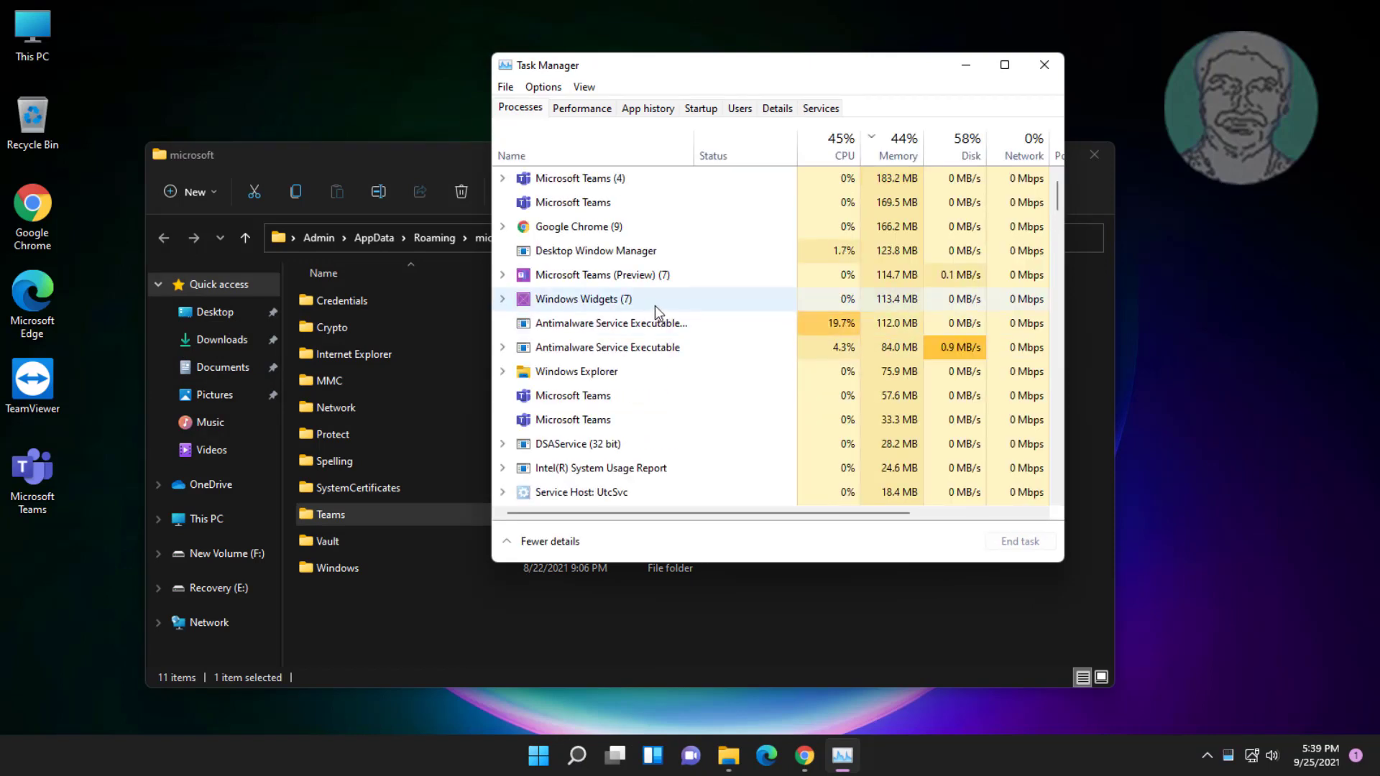
click(635, 189)
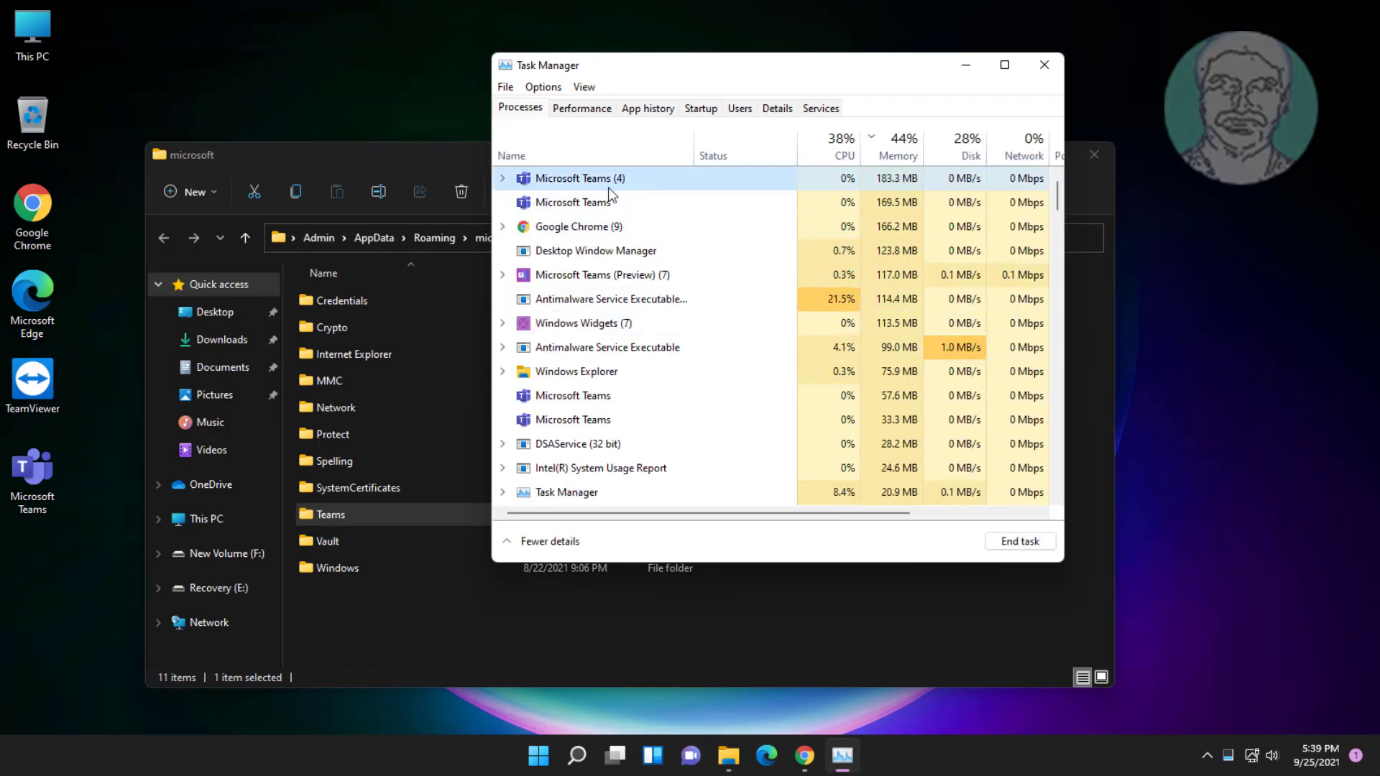
click(1019, 543)
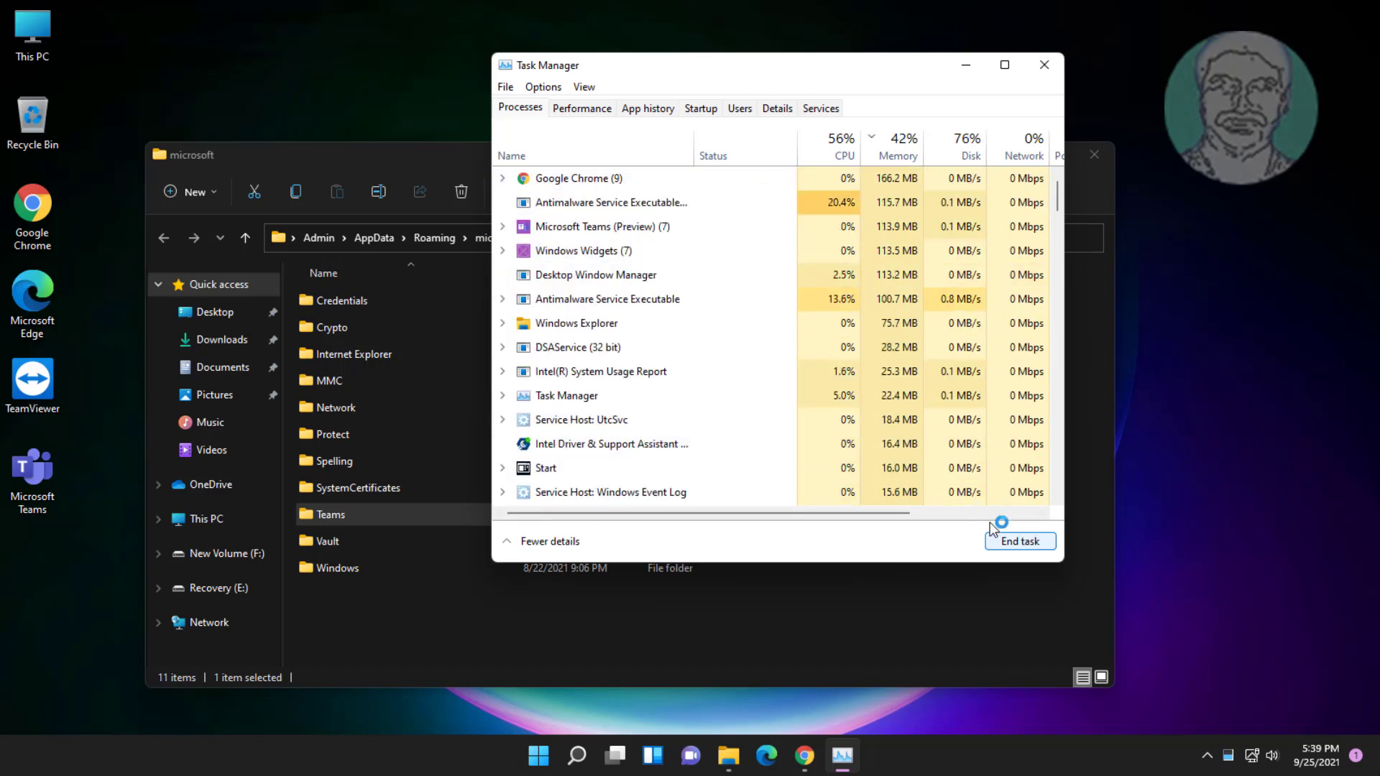
click(1046, 67)
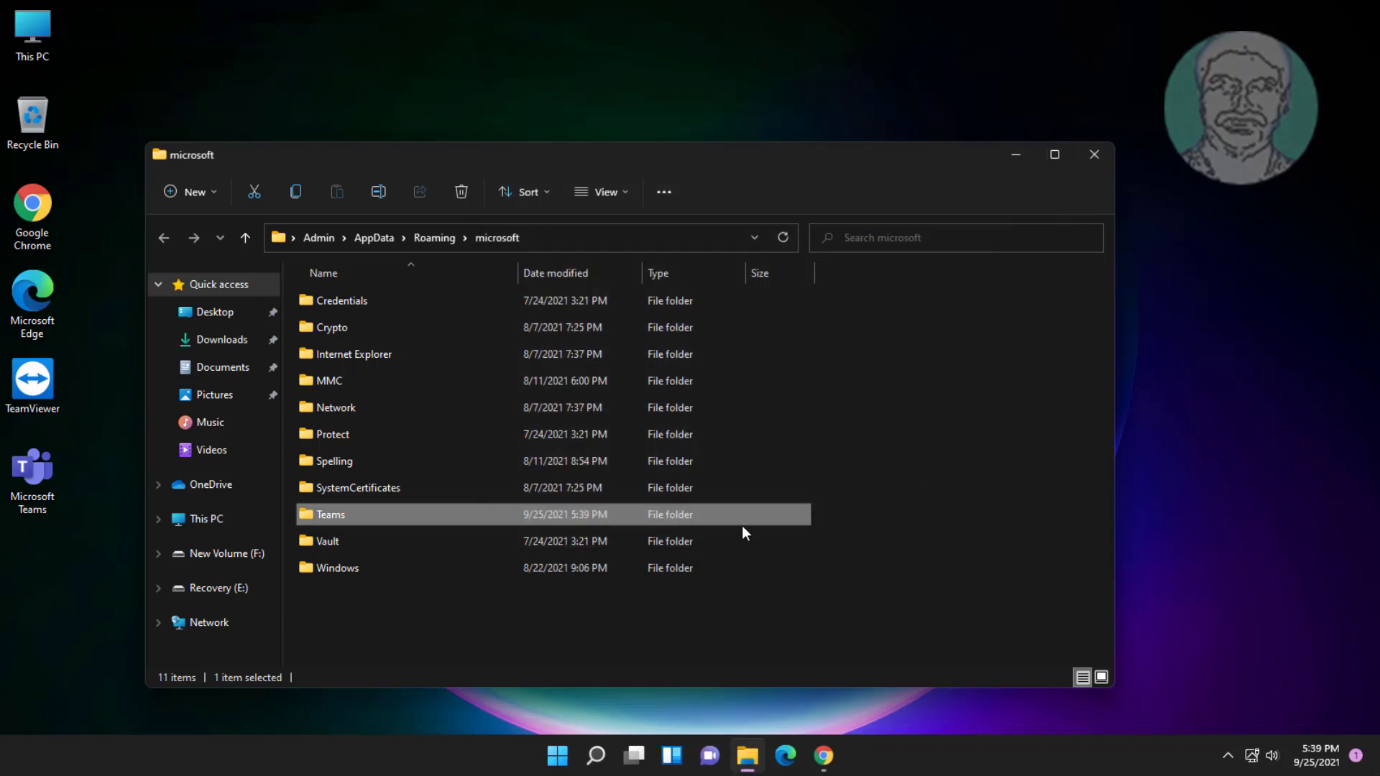
Step: Delete the Teams folder from the roaming microsoft folder and close the folder window
right_click(366, 508)
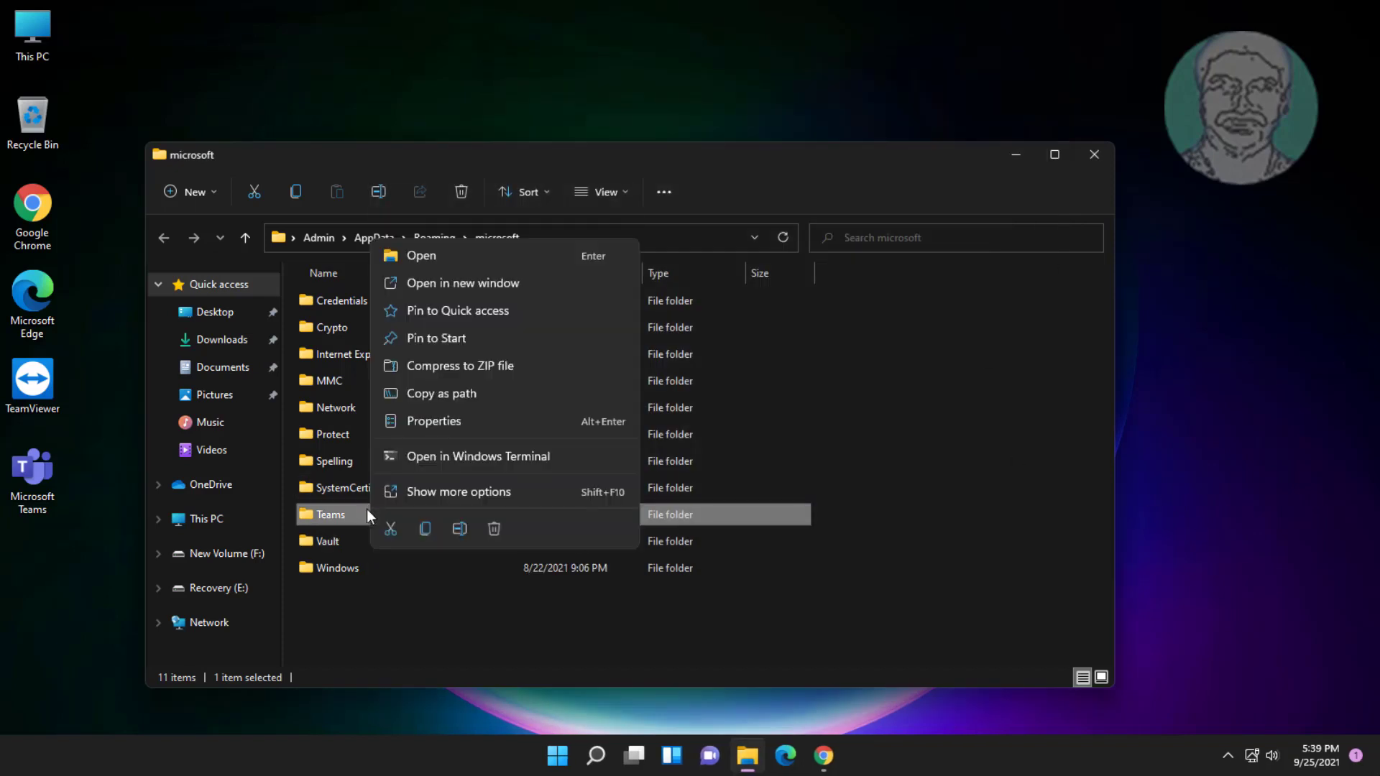
click(494, 529)
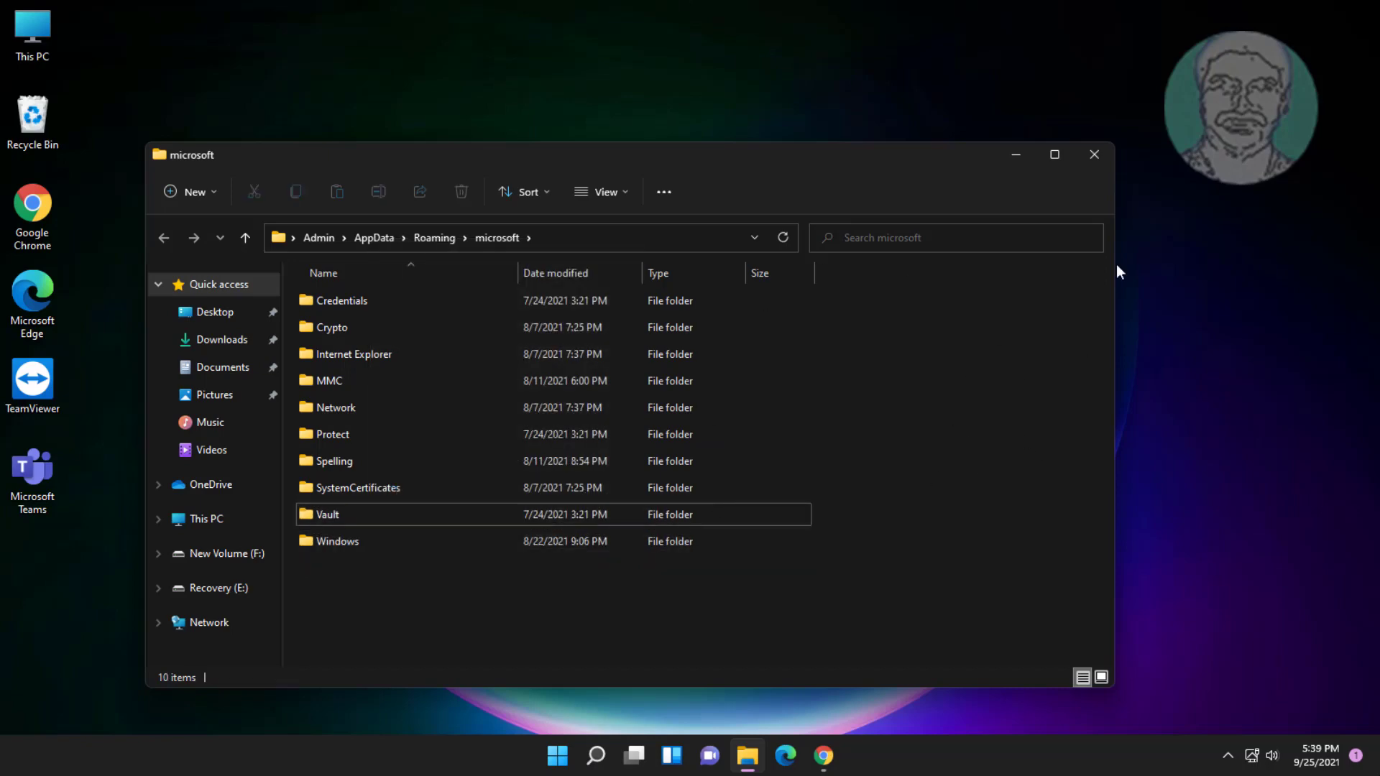
click(1104, 154)
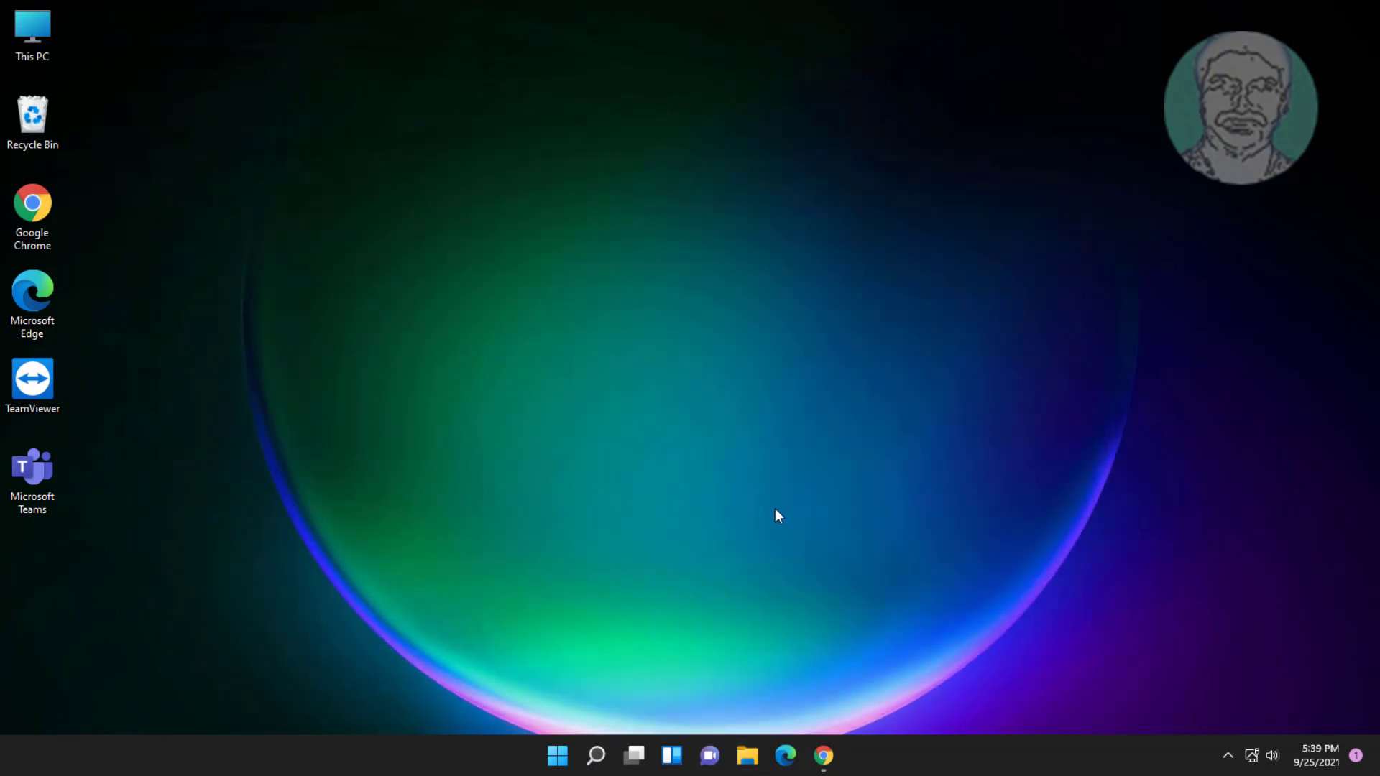
Step: Open Apps & features in Windows Settings and search the app list for "teams"
click(561, 762)
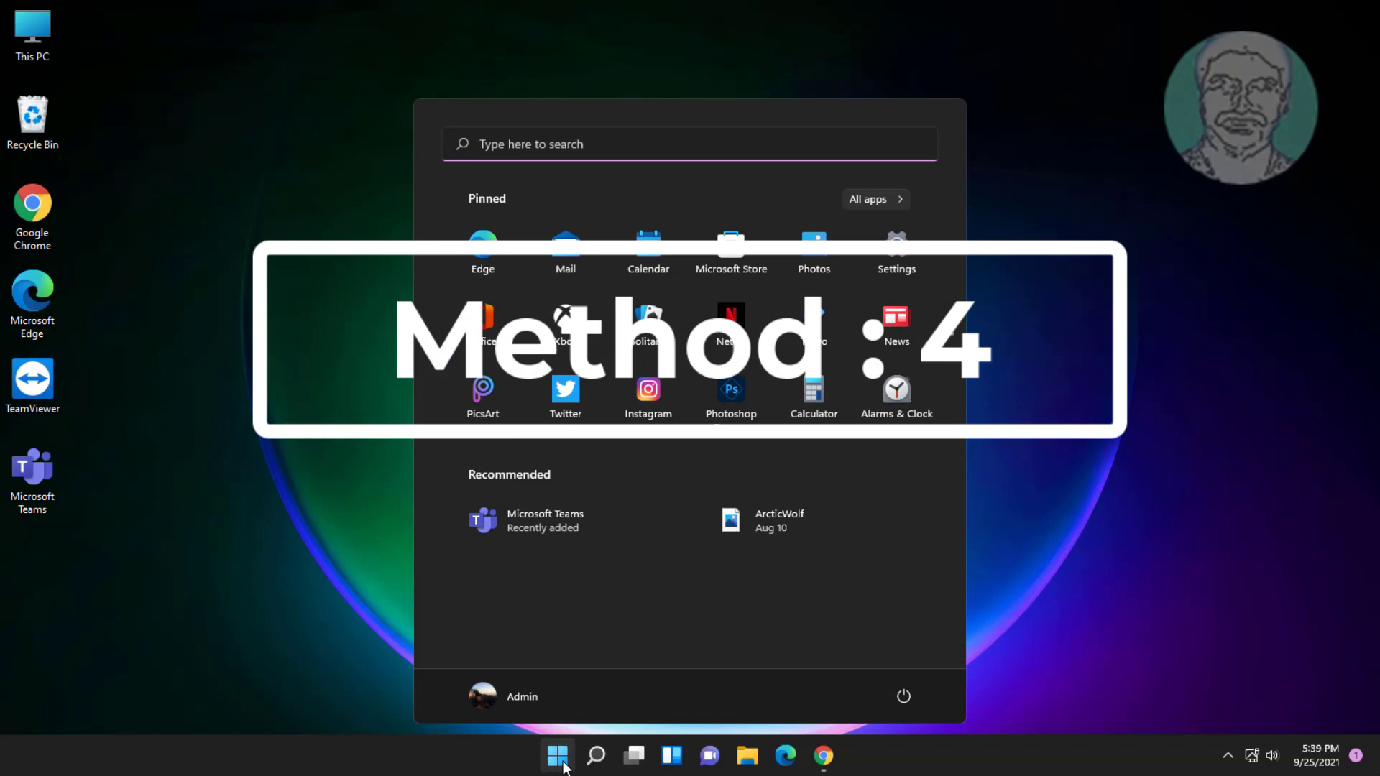
click(899, 255)
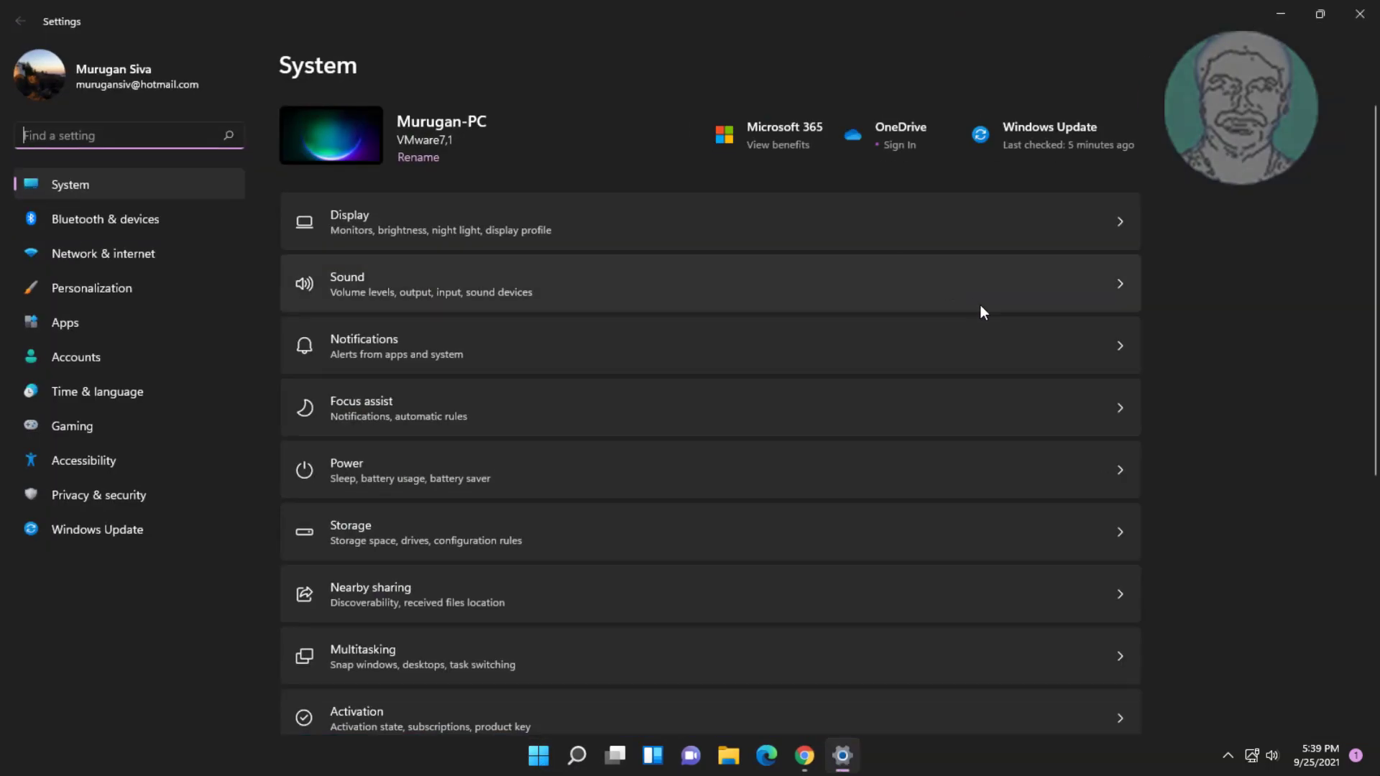
click(49, 335)
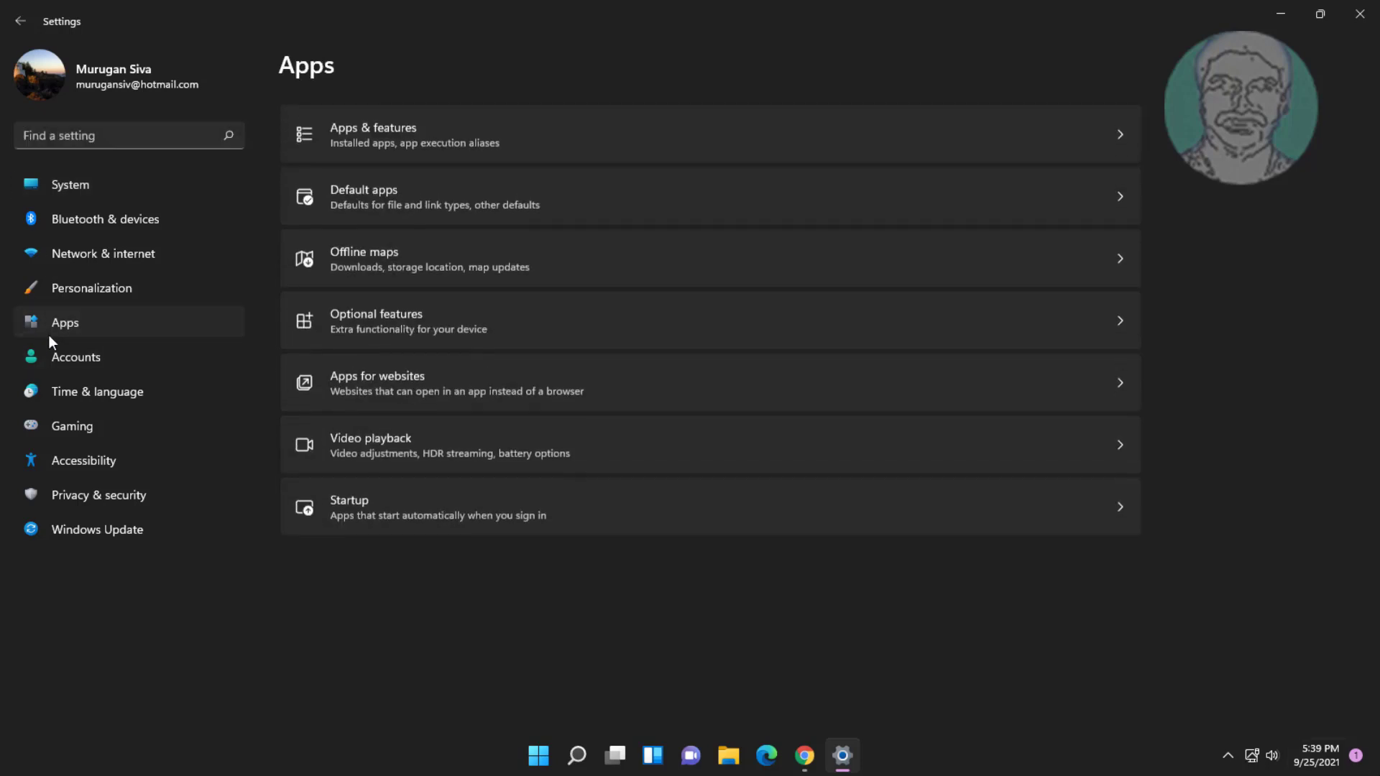
click(410, 128)
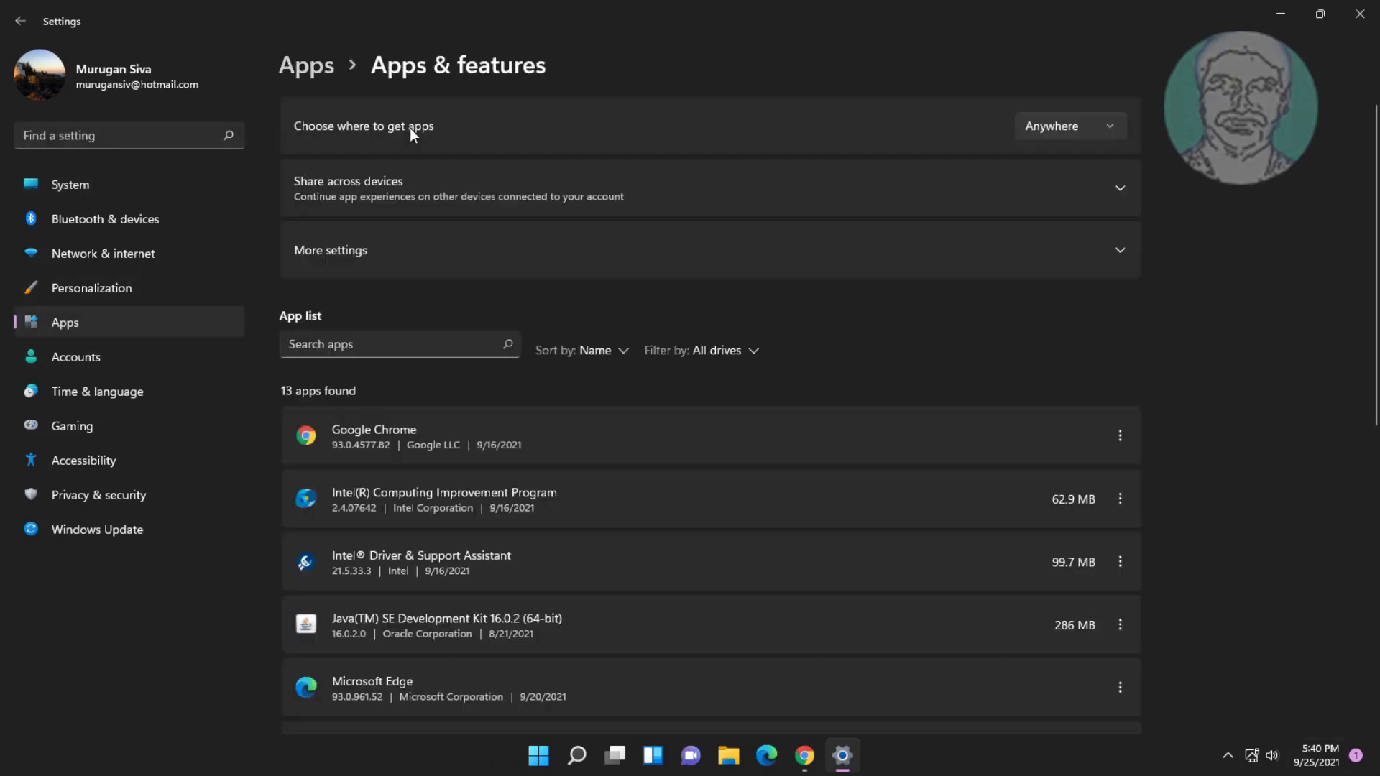
click(386, 351)
text(te)
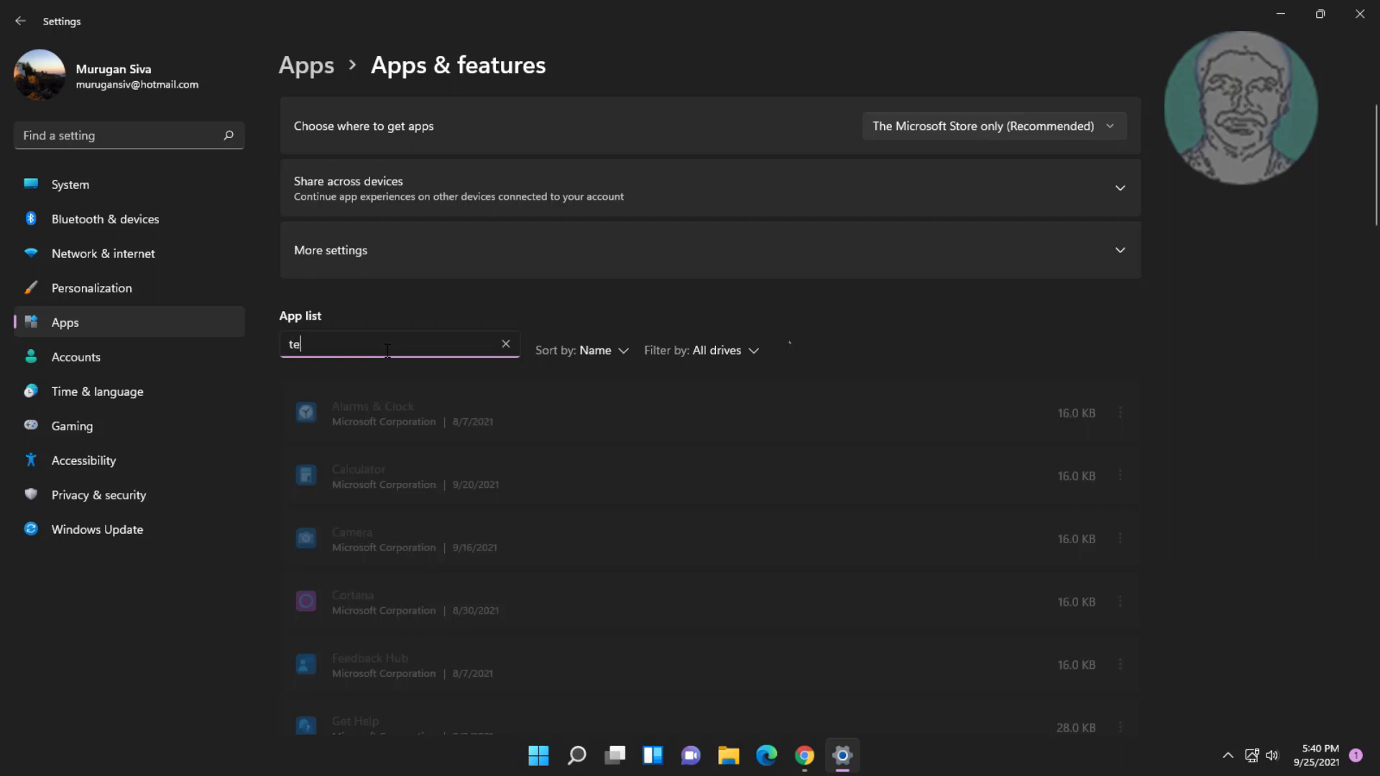
text(am)
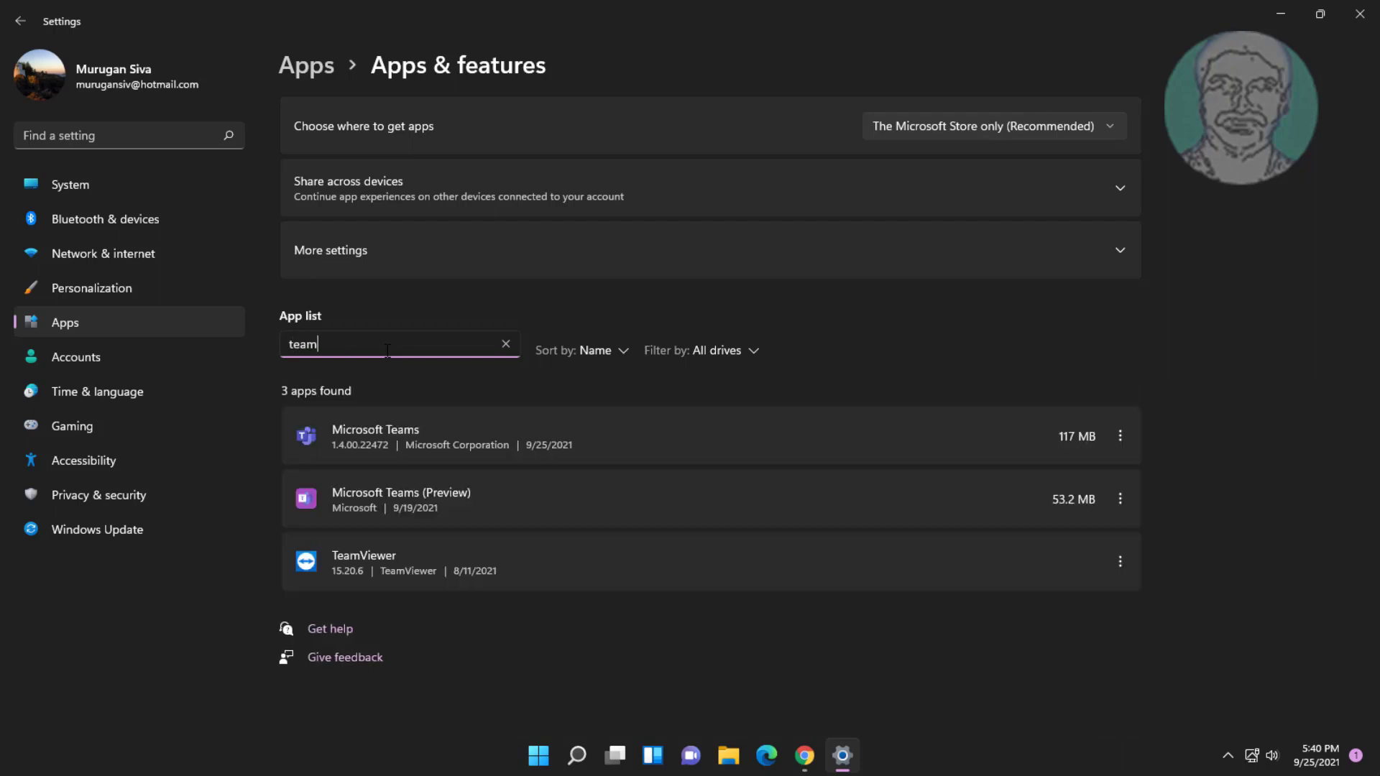
text(s)
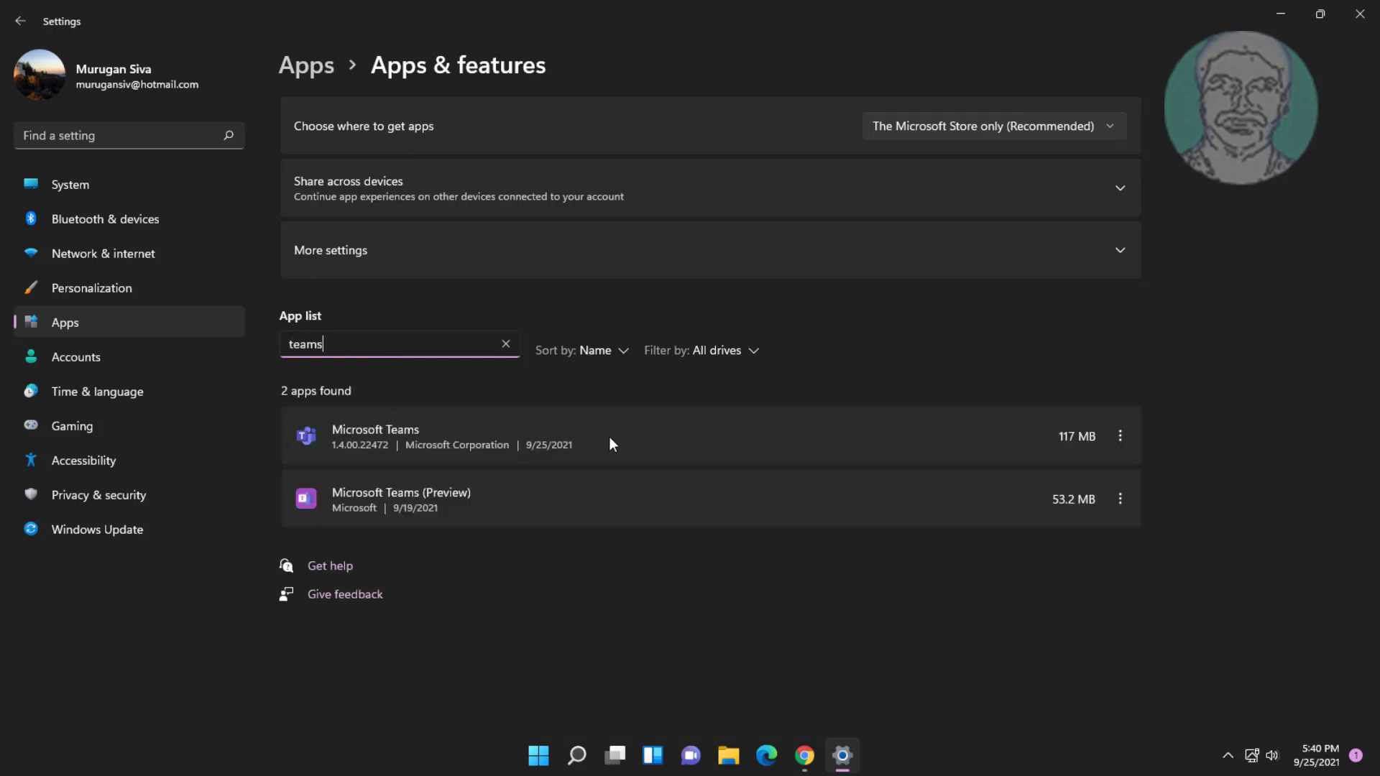
Step: Uninstall Microsoft Teams from the filtered app list and confirm the removal
click(394, 434)
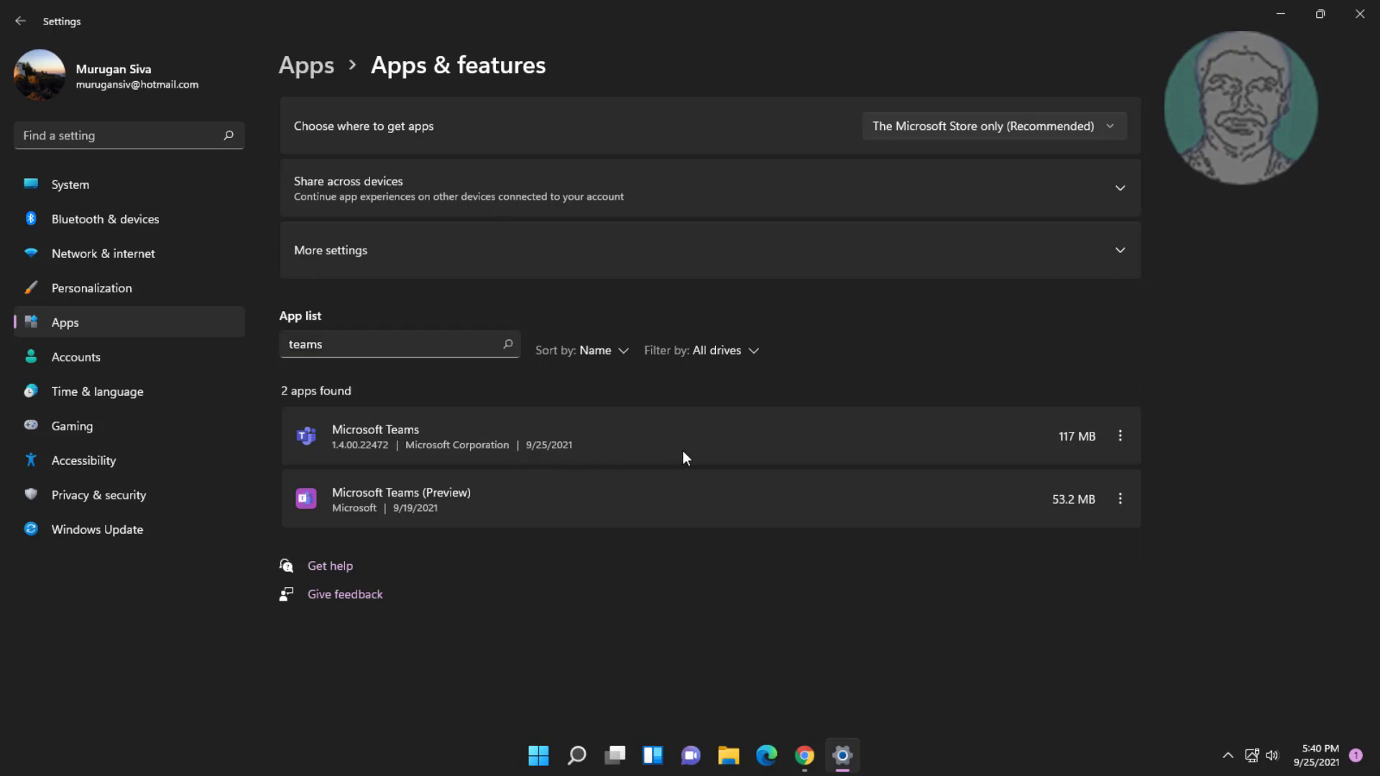
click(1118, 434)
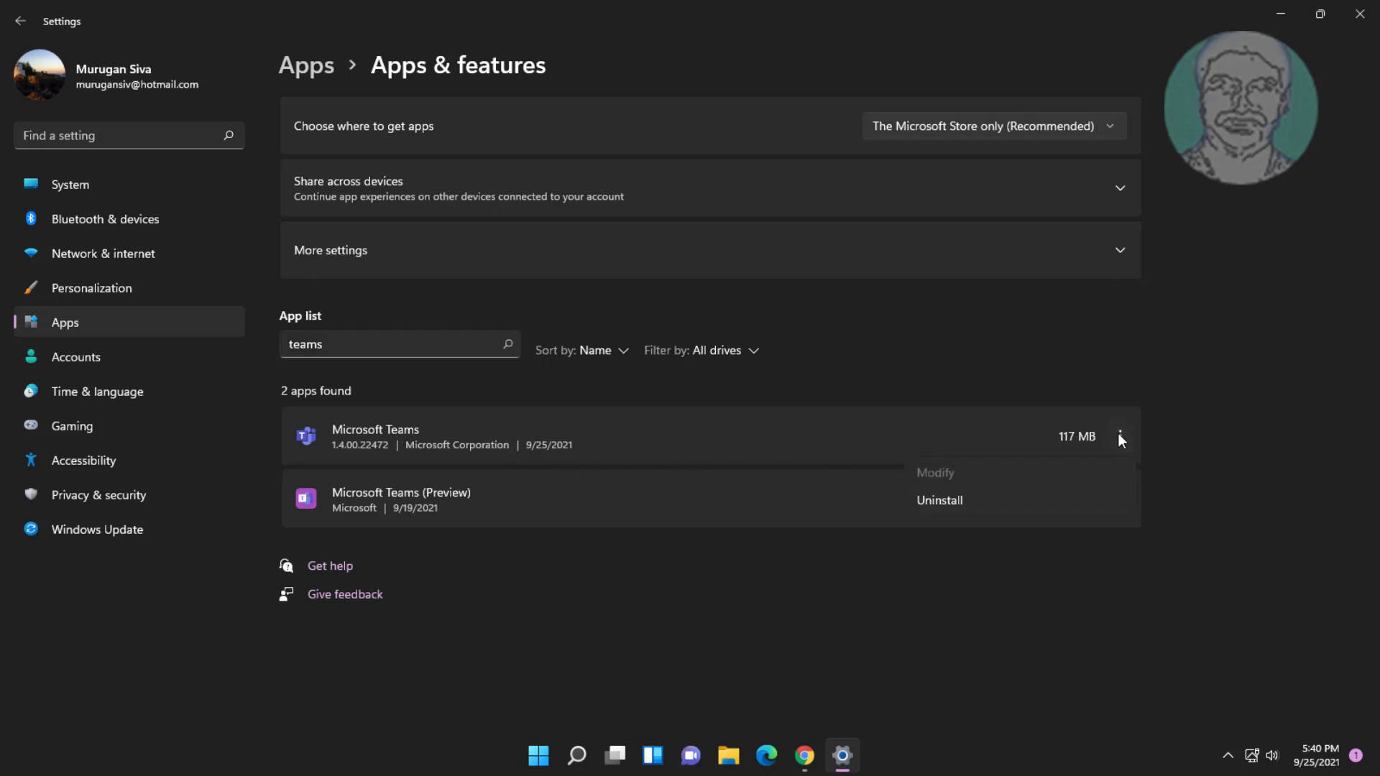
click(950, 505)
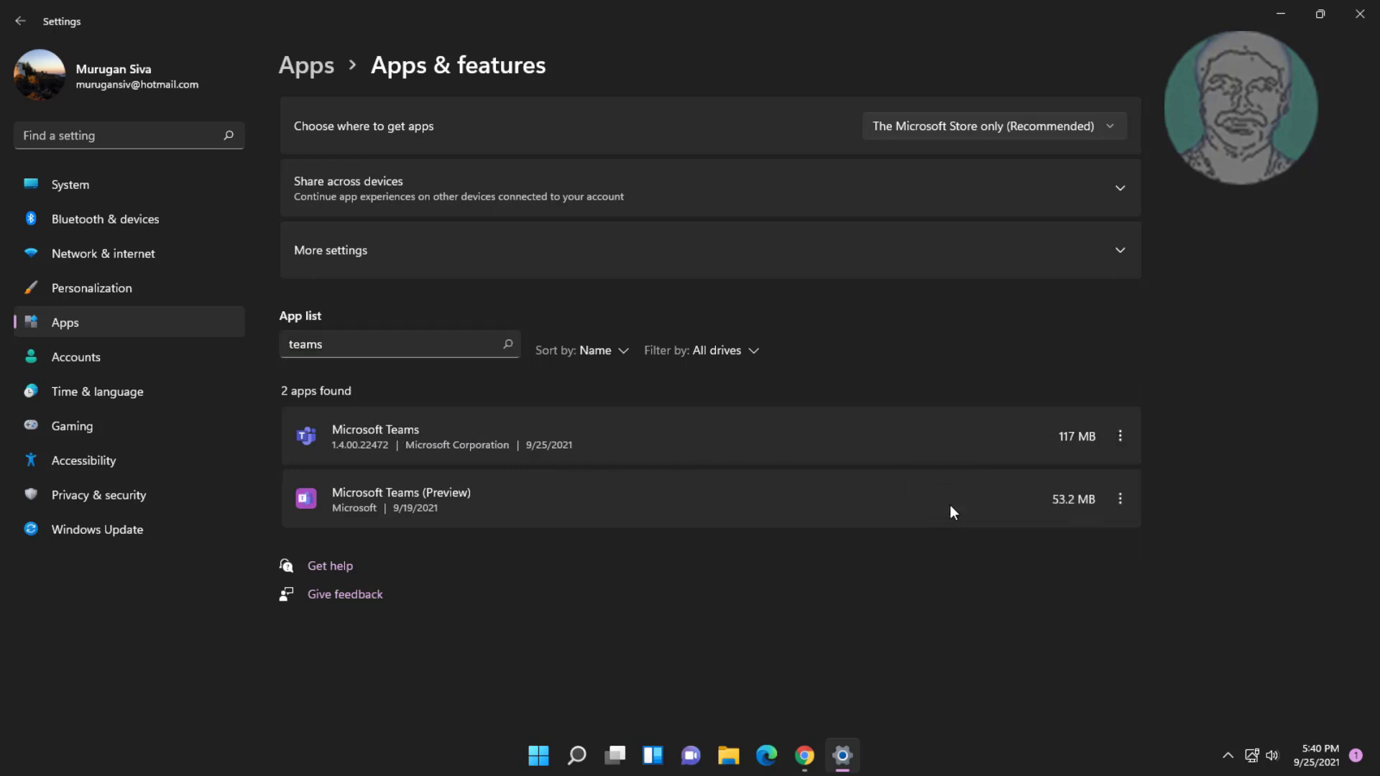
click(1108, 532)
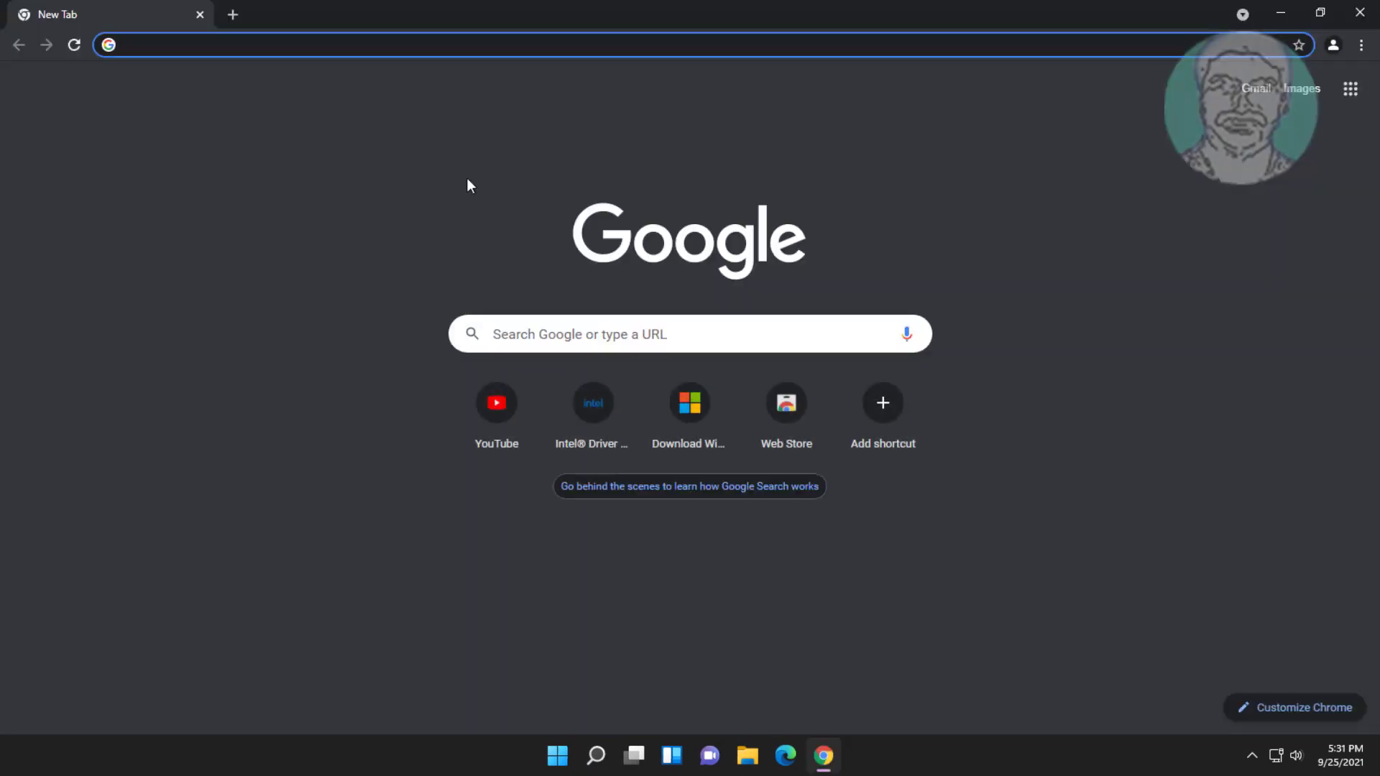
Step: Search Google for "teams download" in Chrome
text(tea)
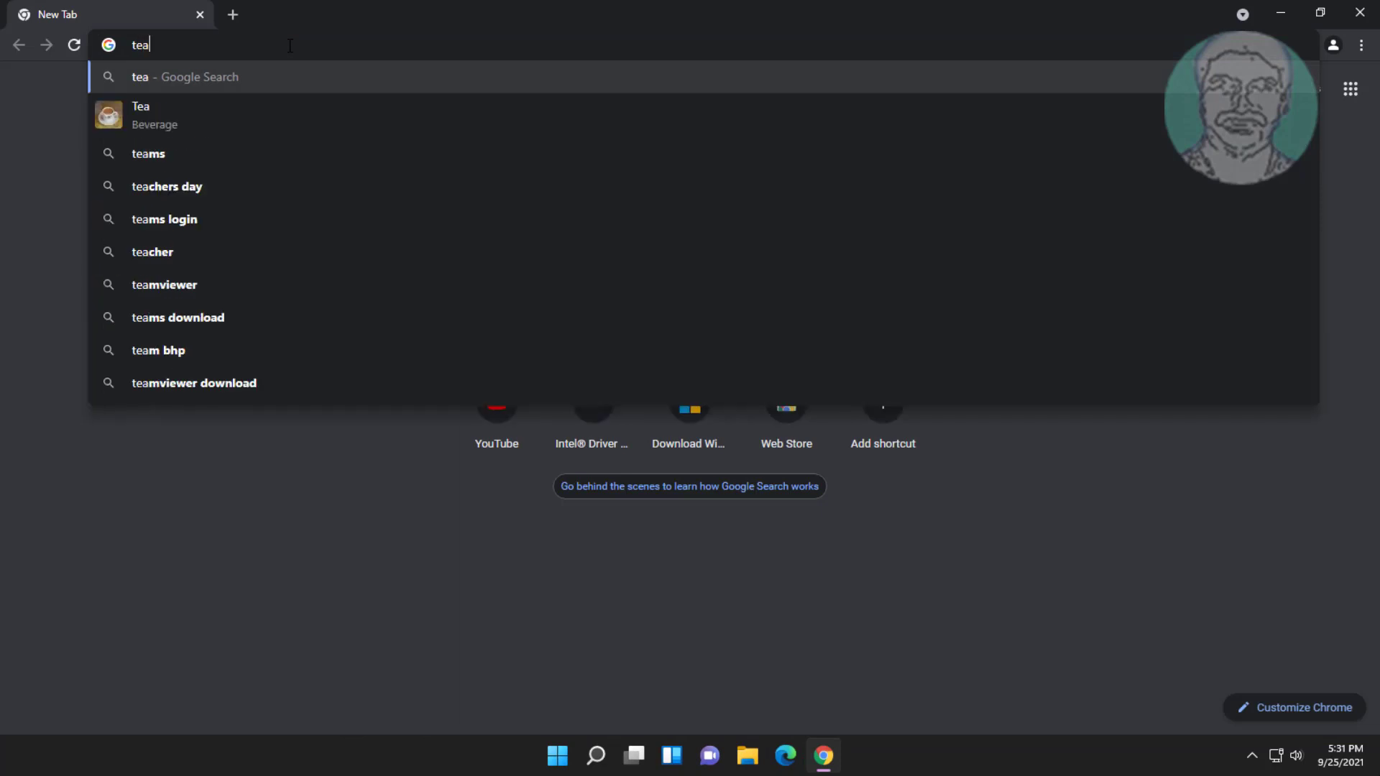
text(ms)
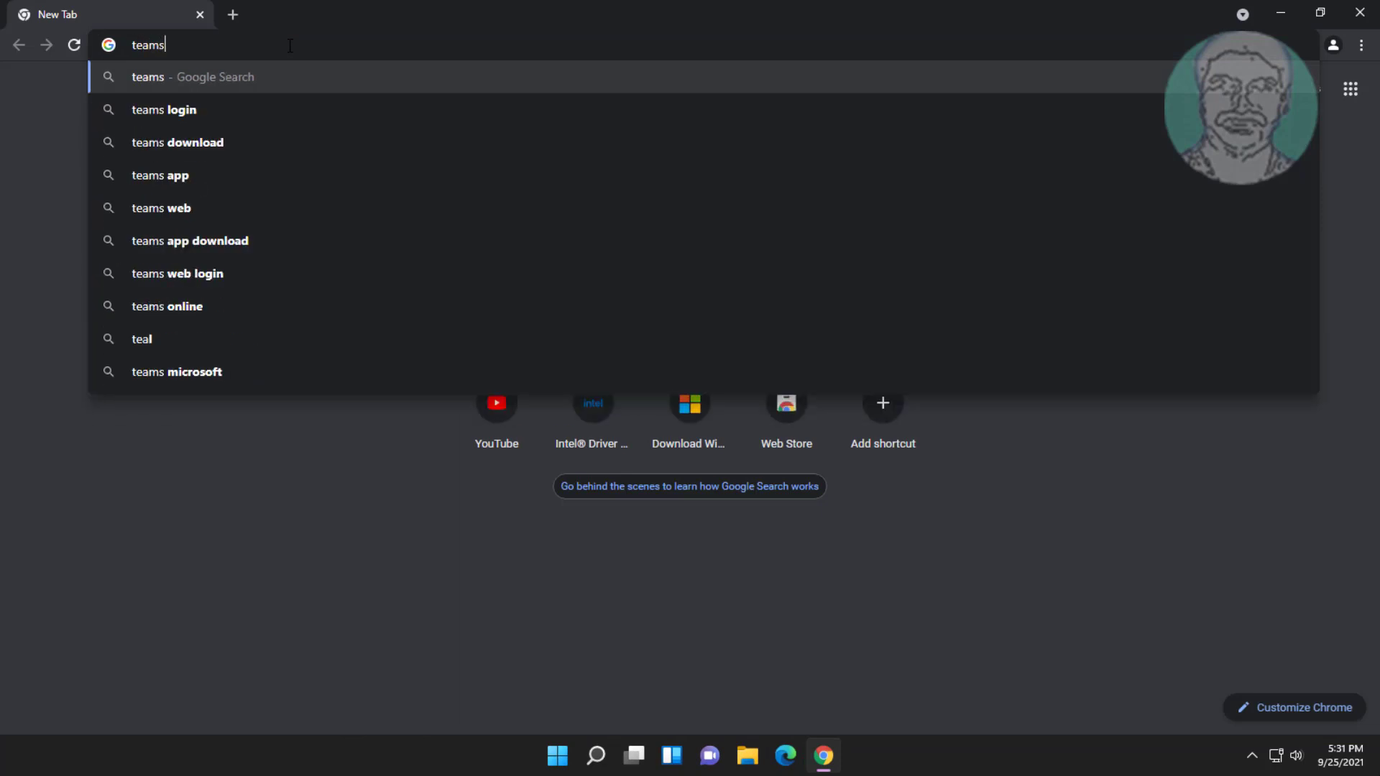
text( download)
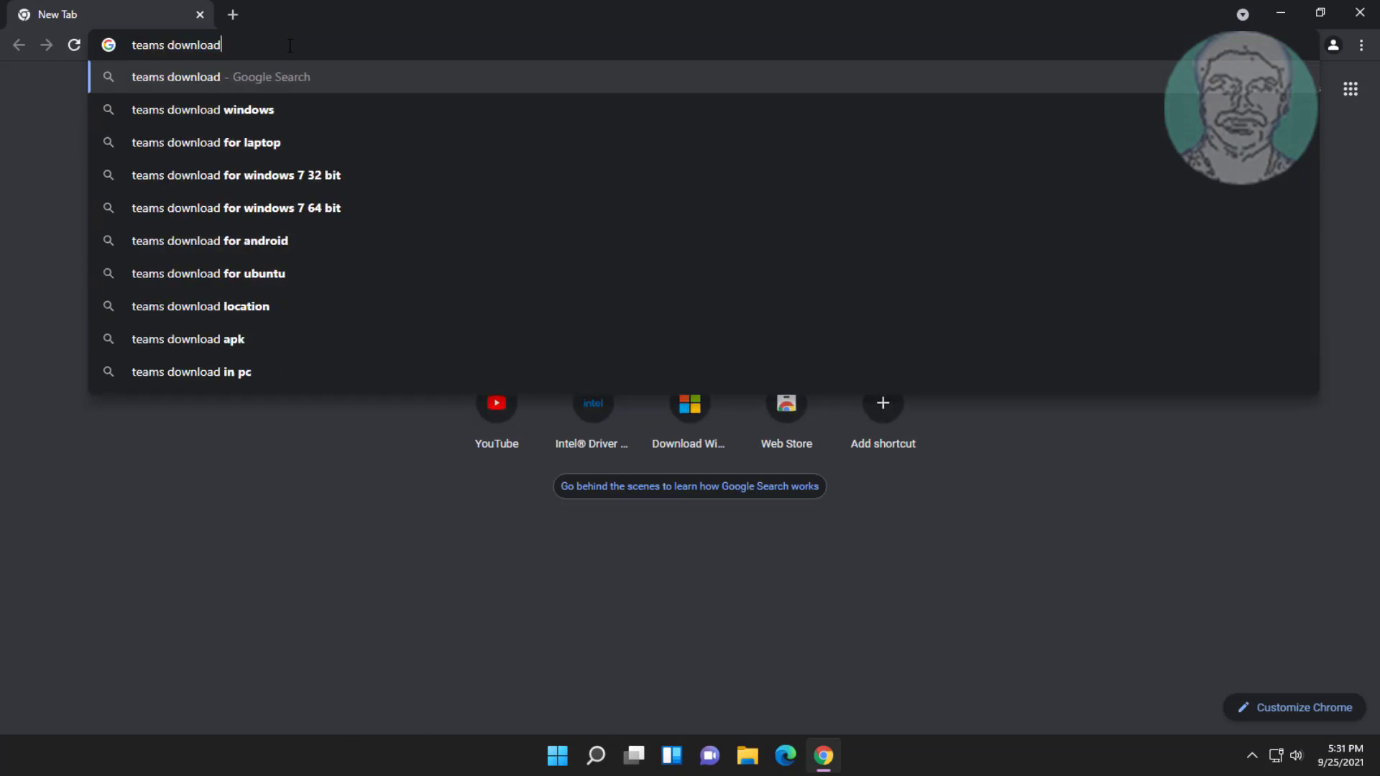
key(Return)
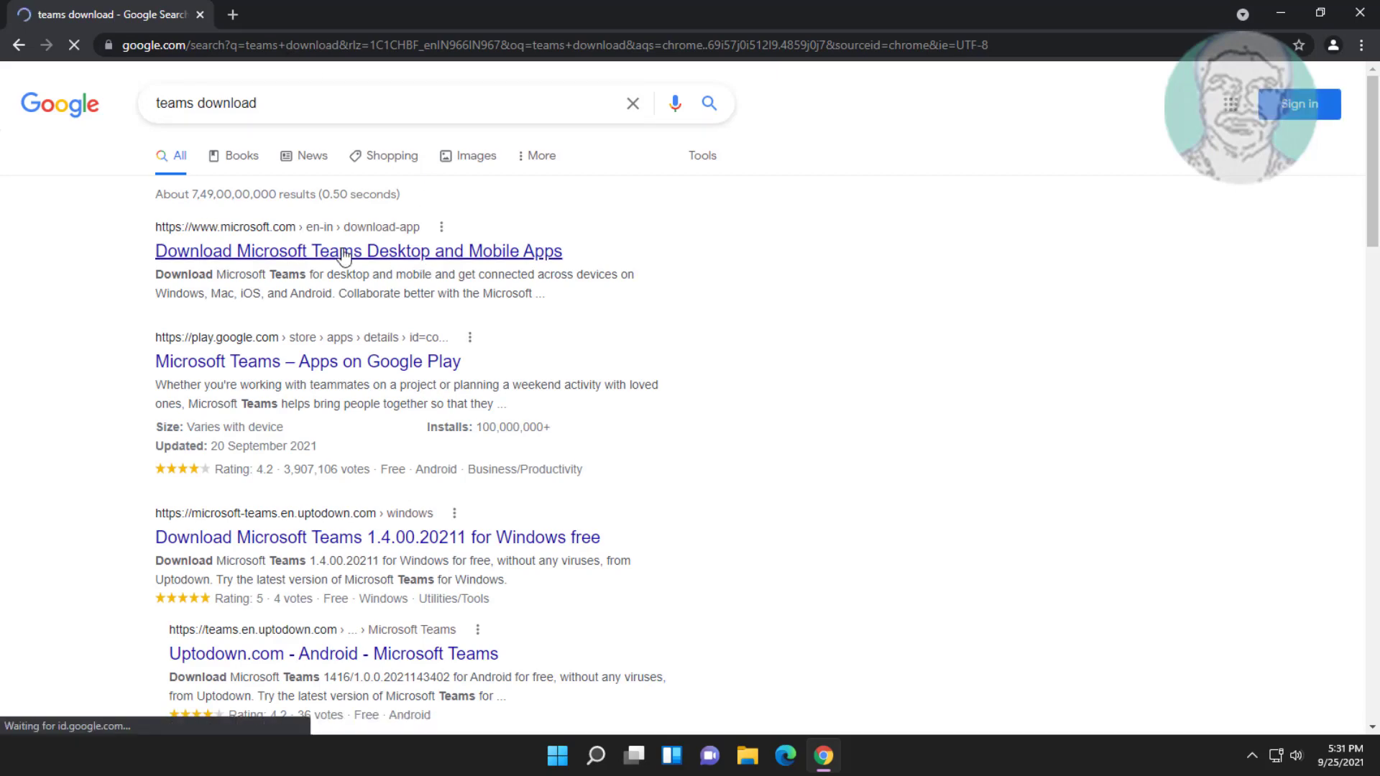
Step: Open Microsoft's Teams download page from the search results and download the Windows desktop version for work
click(394, 255)
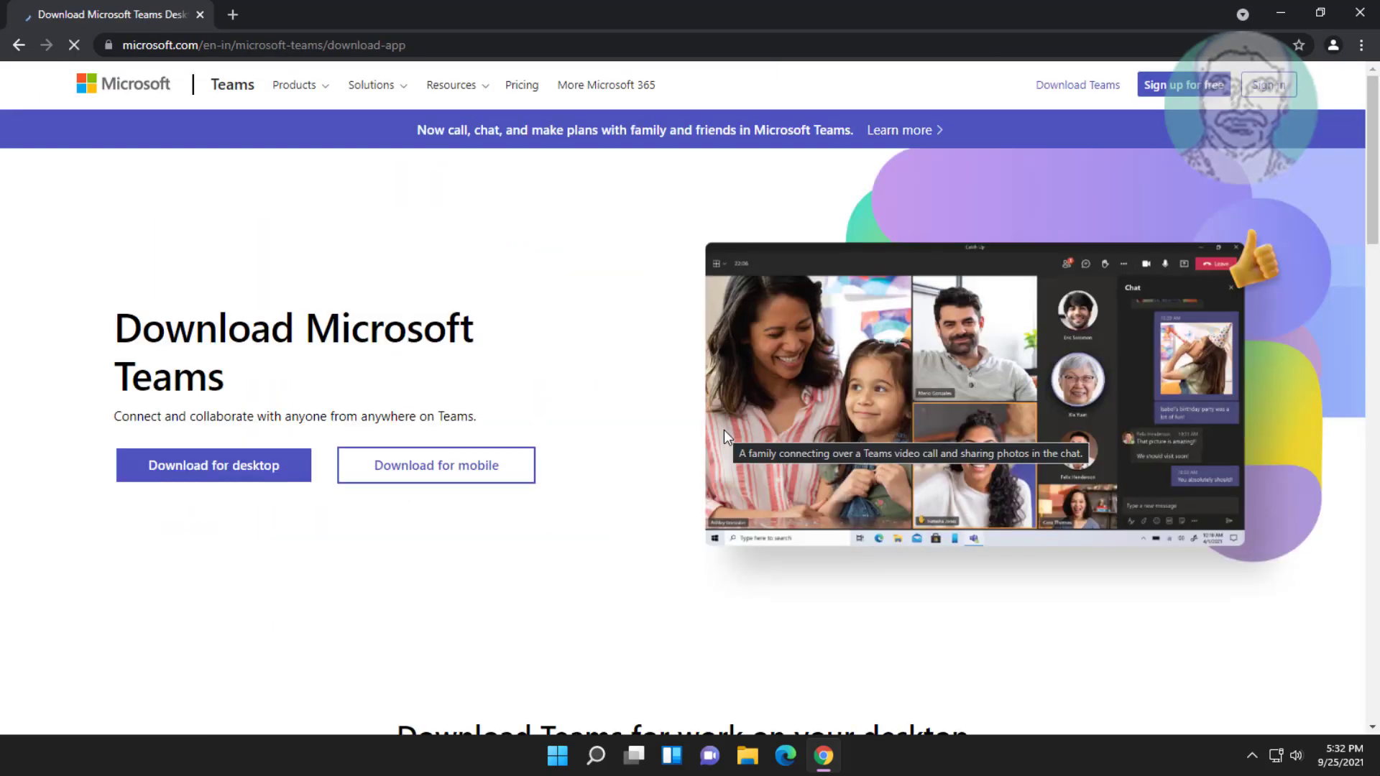
click(212, 469)
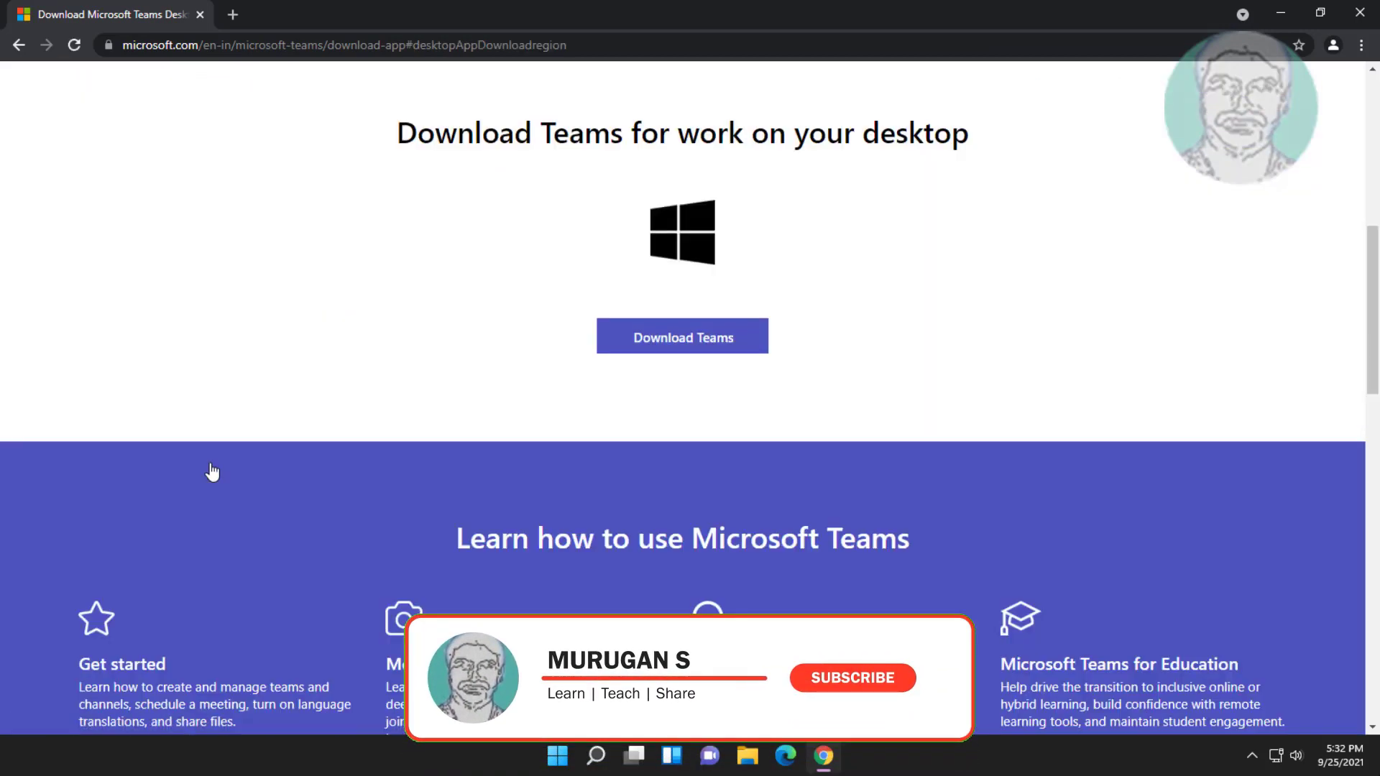
click(684, 350)
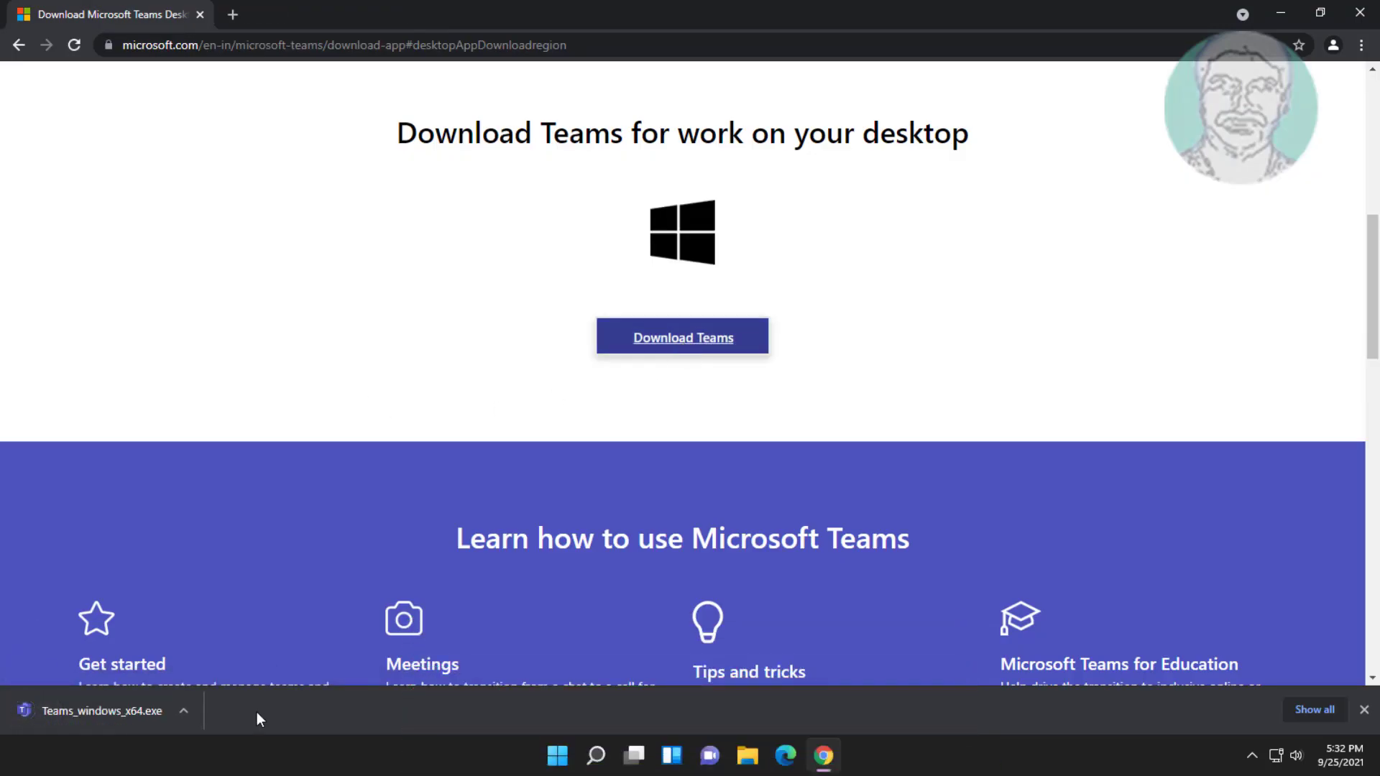
Step: Run the downloaded Teams_windows_x64.exe installer with the browser minimized, and get started from the Microsoft Teams welcome window
click(118, 717)
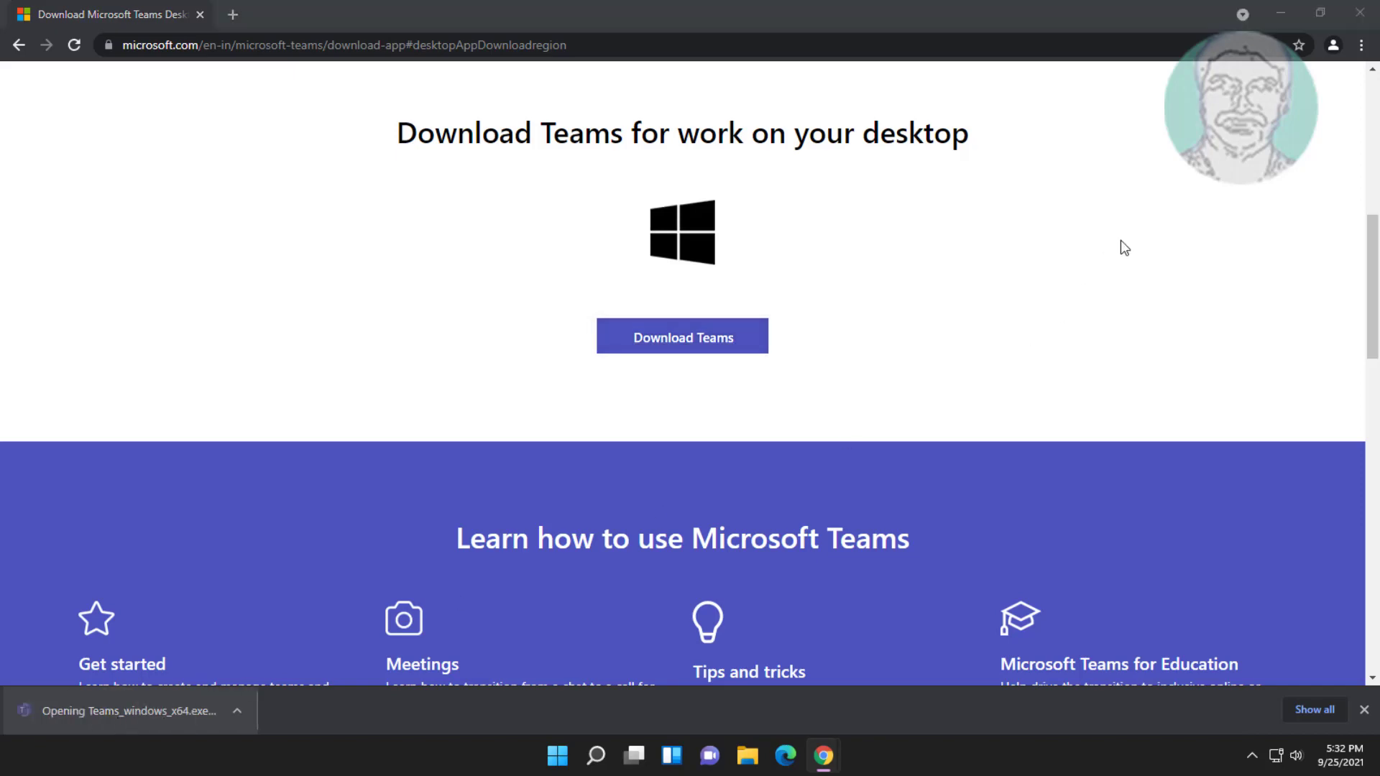
click(1282, 15)
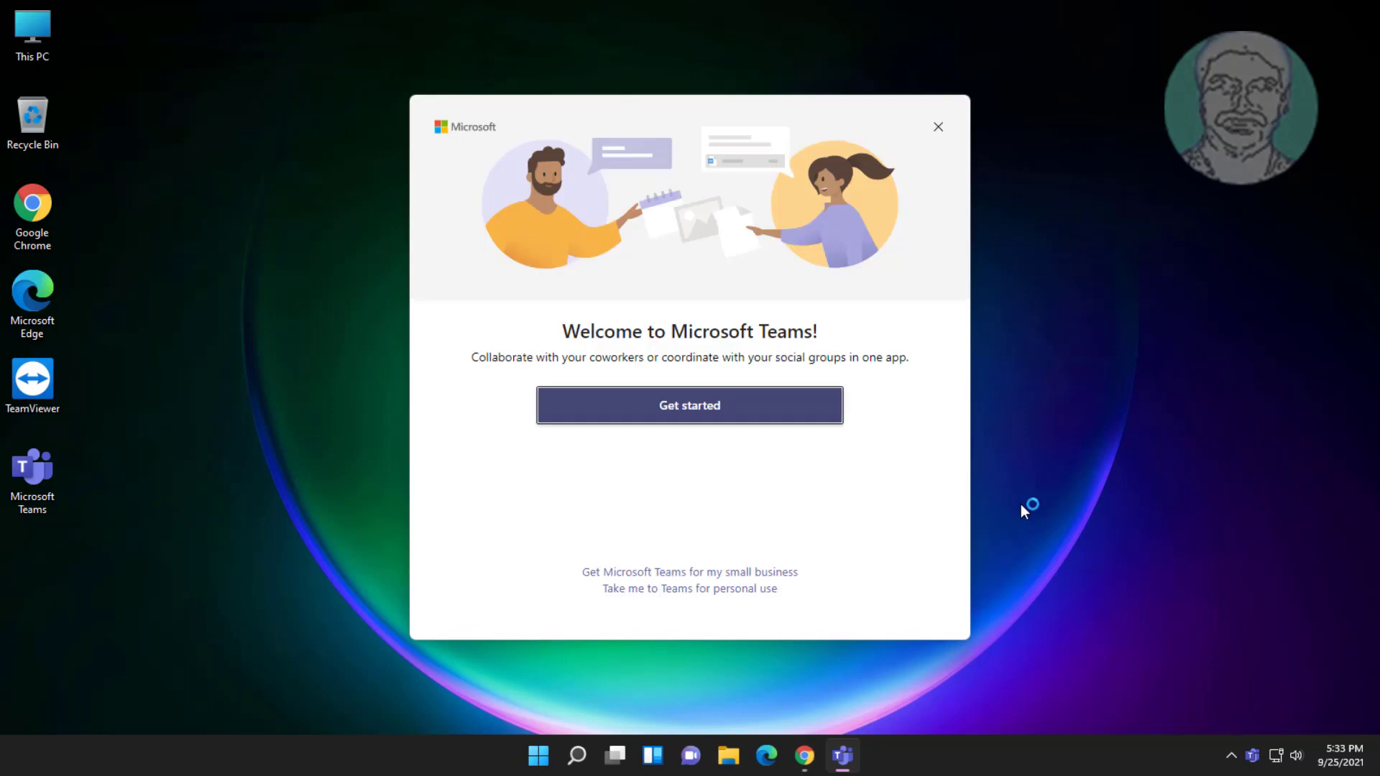
click(661, 416)
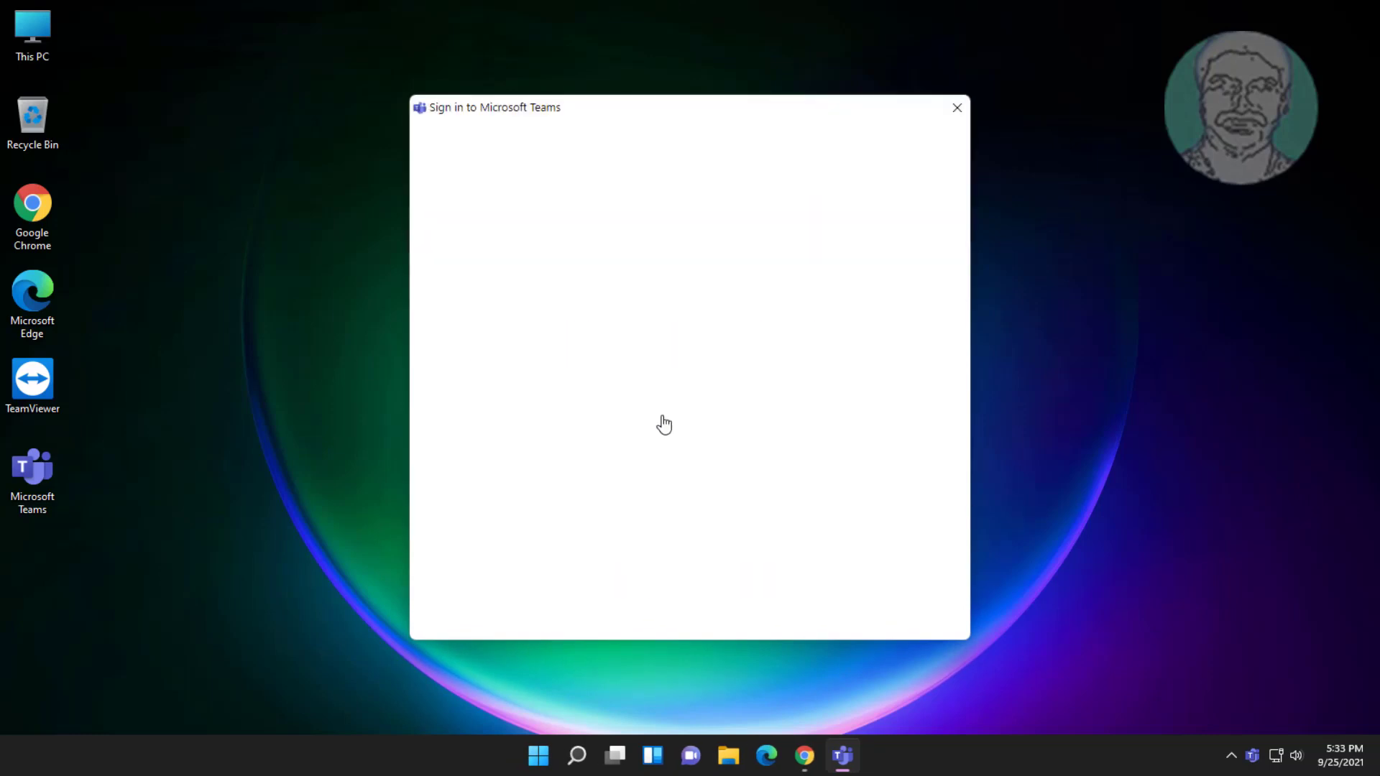